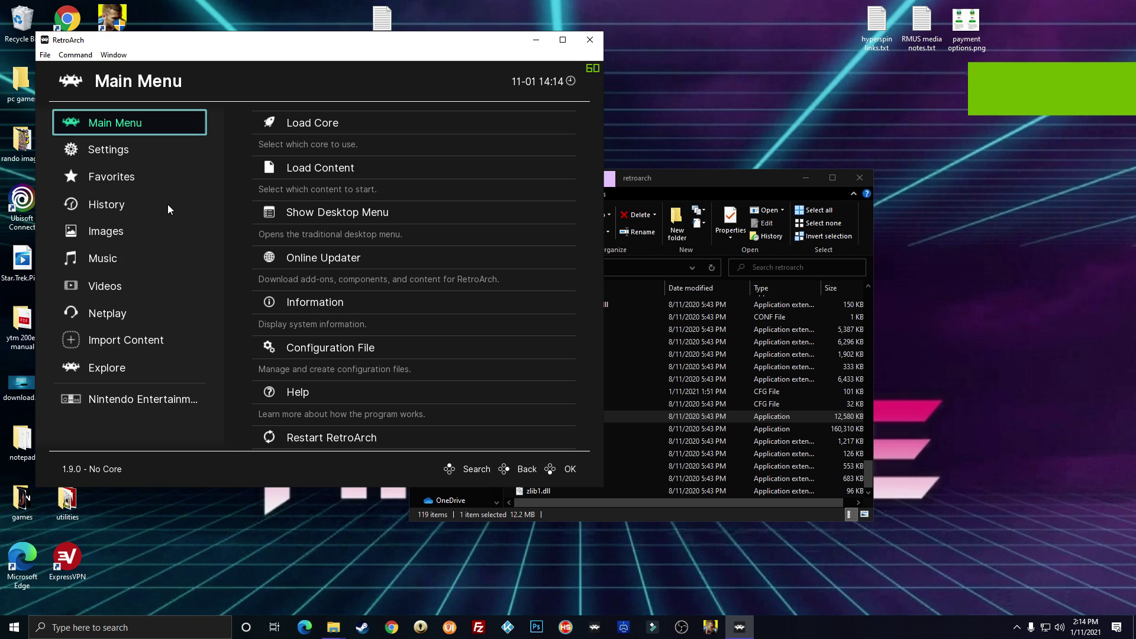
Step: Browse the sidebar sections: Images, the Nintendo Entertainment System playlist and Netplay
key(Down)
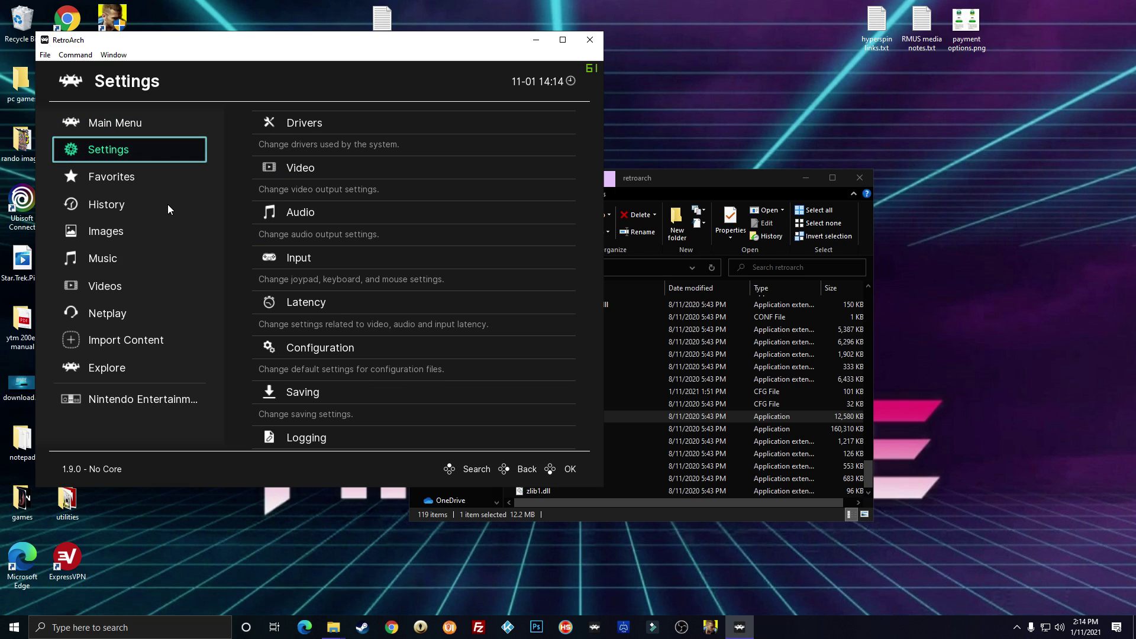
key(Down)
key(Down)
key(Down)
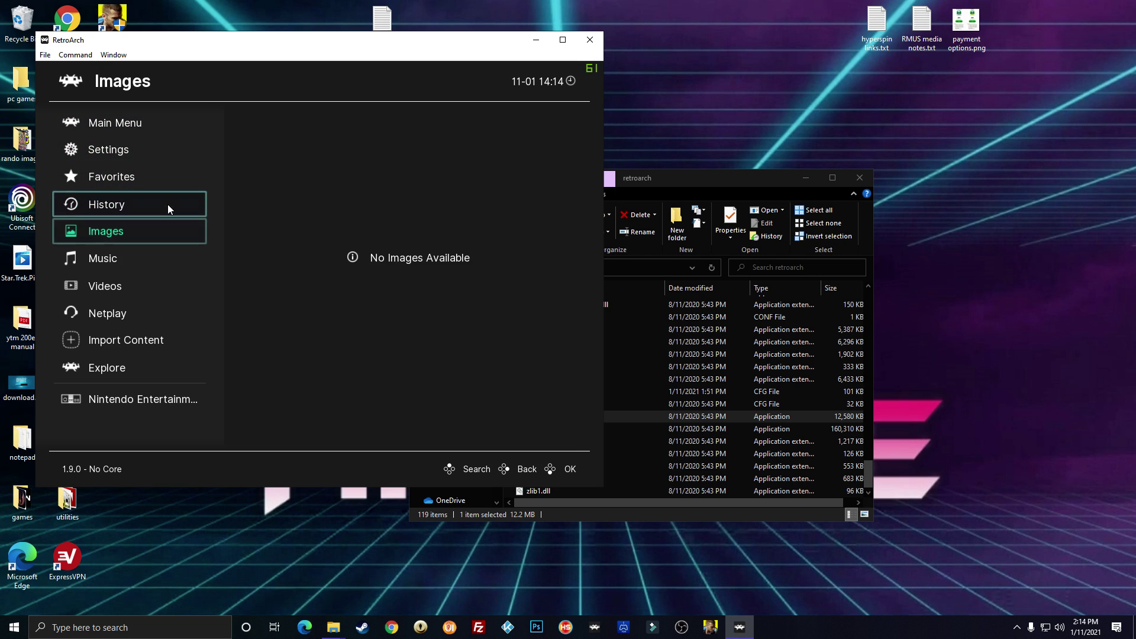
key(Down)
key(Down)
key(Down)
key(Down)
key(Down)
key(Down)
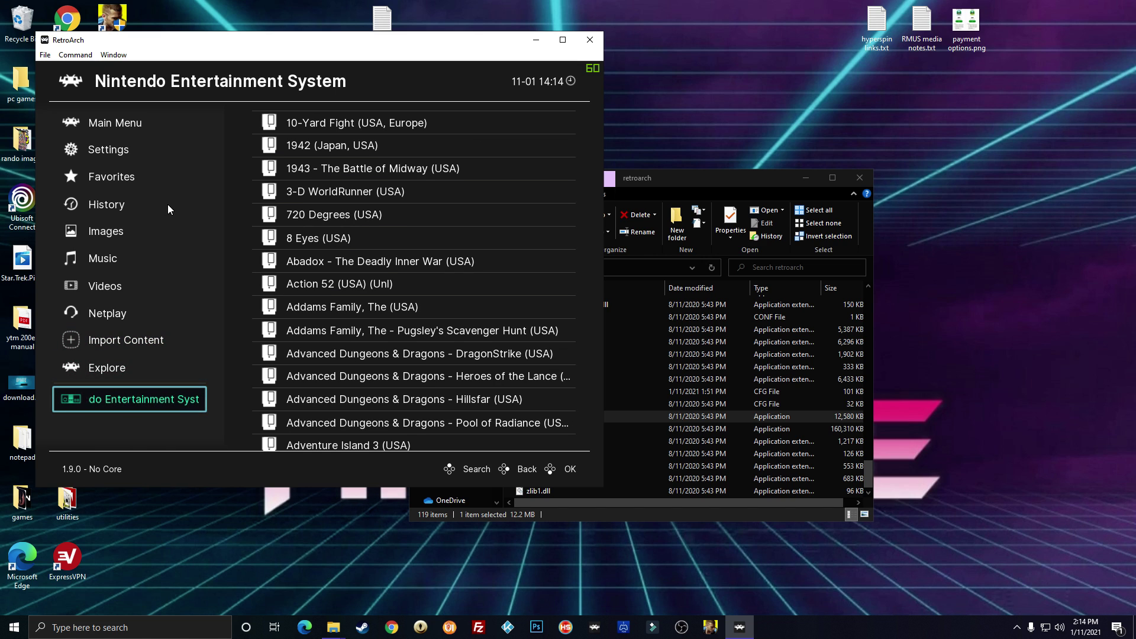
key(Up)
key(Up)
key(Up)
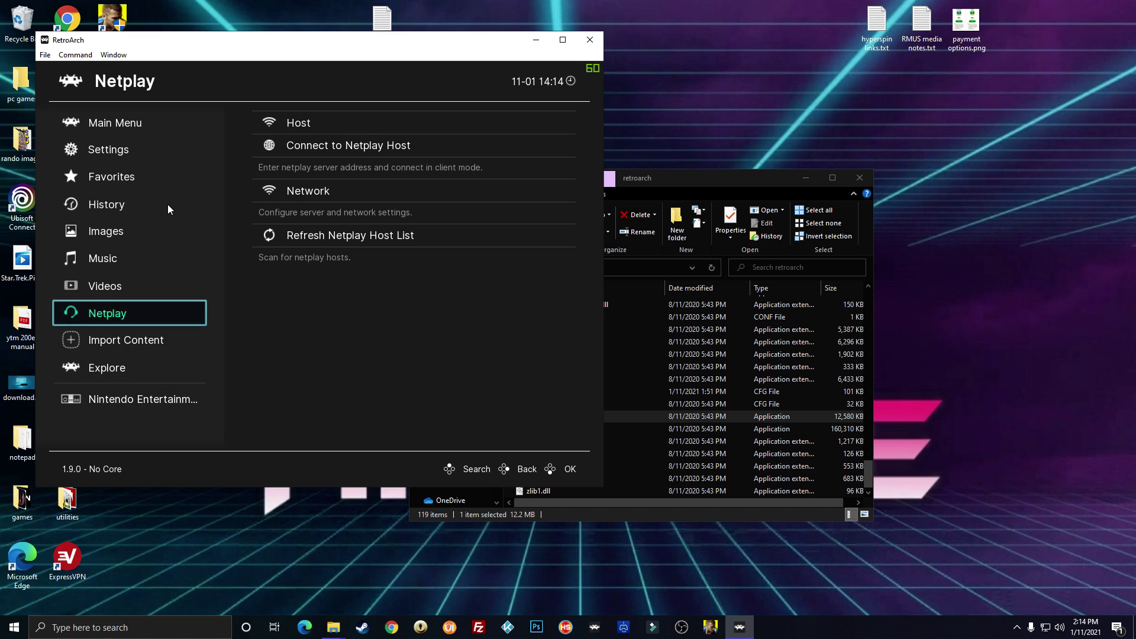
key(Up)
key(Up)
key(Up)
key(Up)
key(Up)
key(Up)
key(Up)
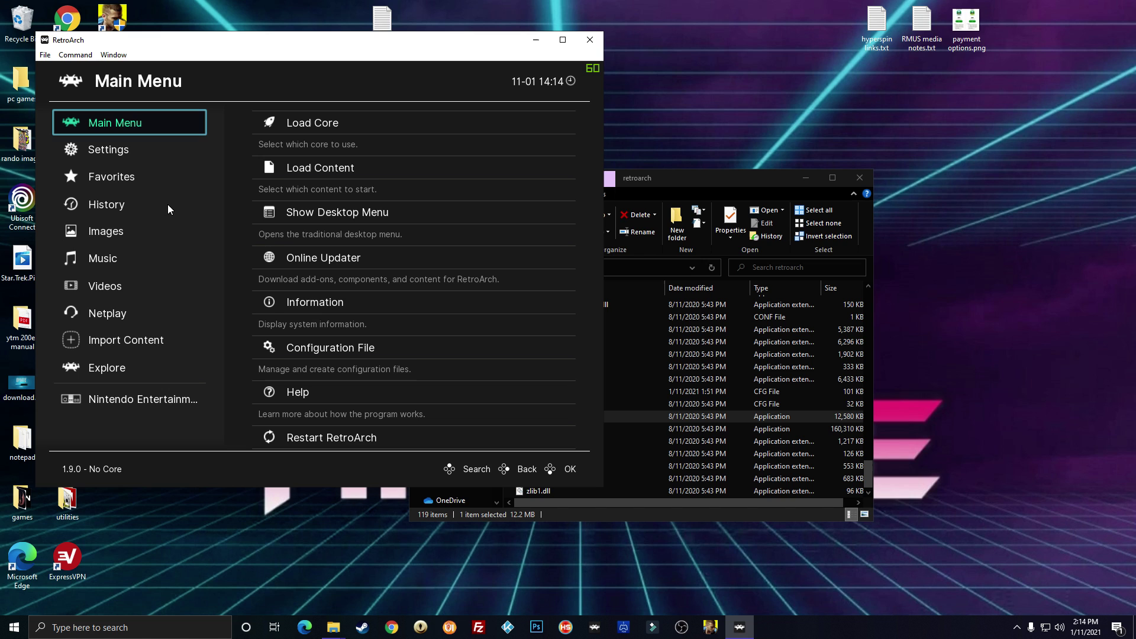
key(Down)
key(Up)
Step: Look over the Online Updater options down to the last entry, then return to Main Menu
key(Right)
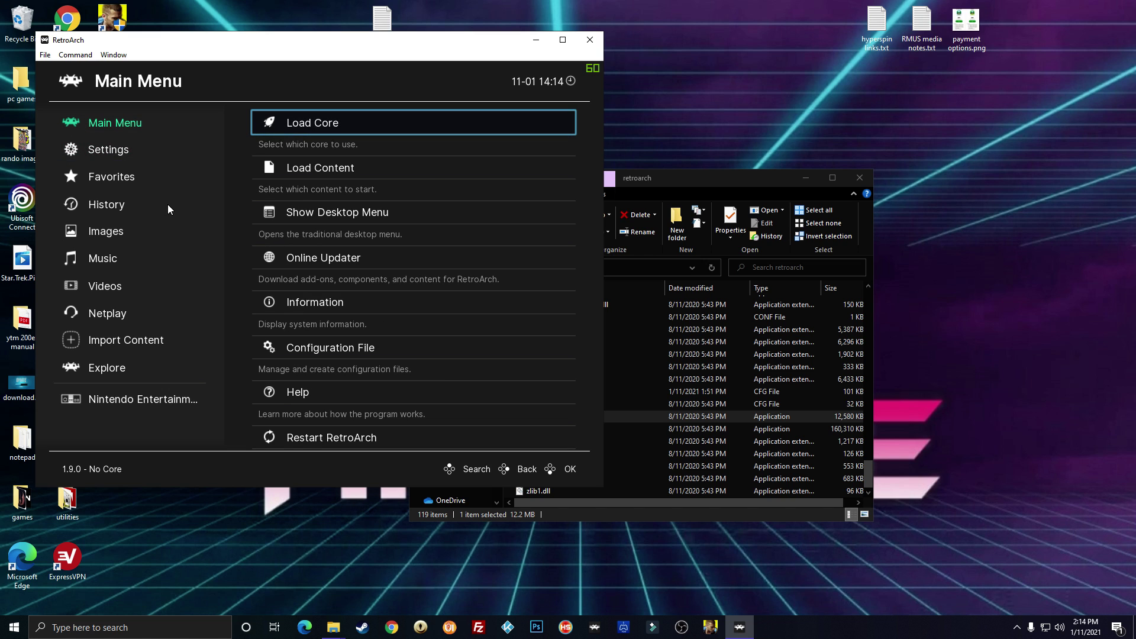
key(Down)
key(Down)
key(Down)
key(Down)
key(Up)
key(Return)
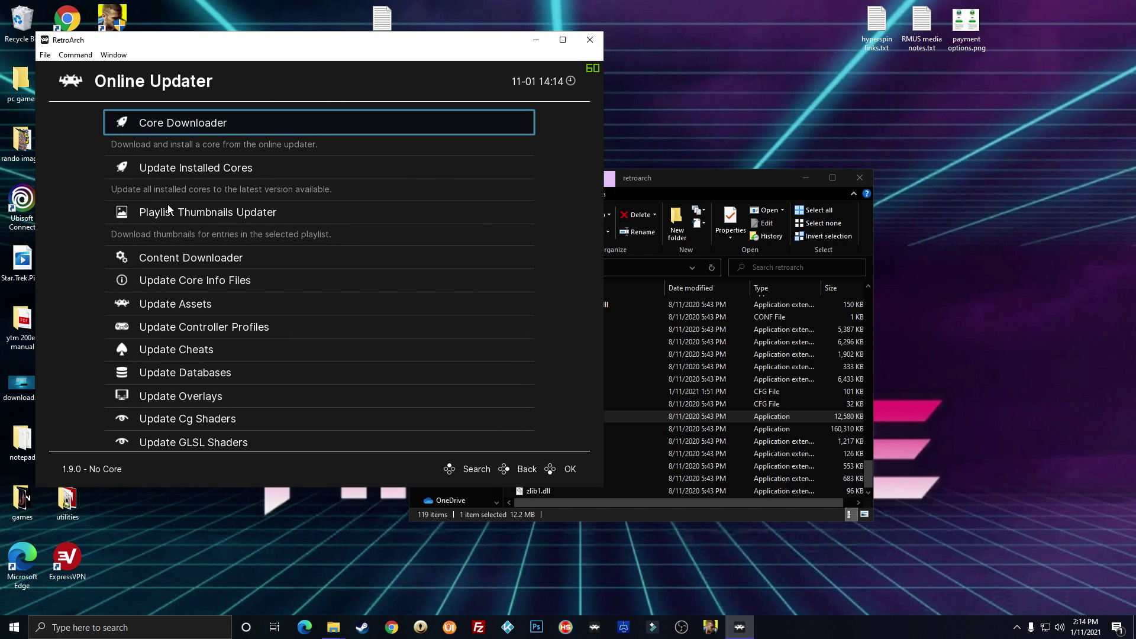
key(Up)
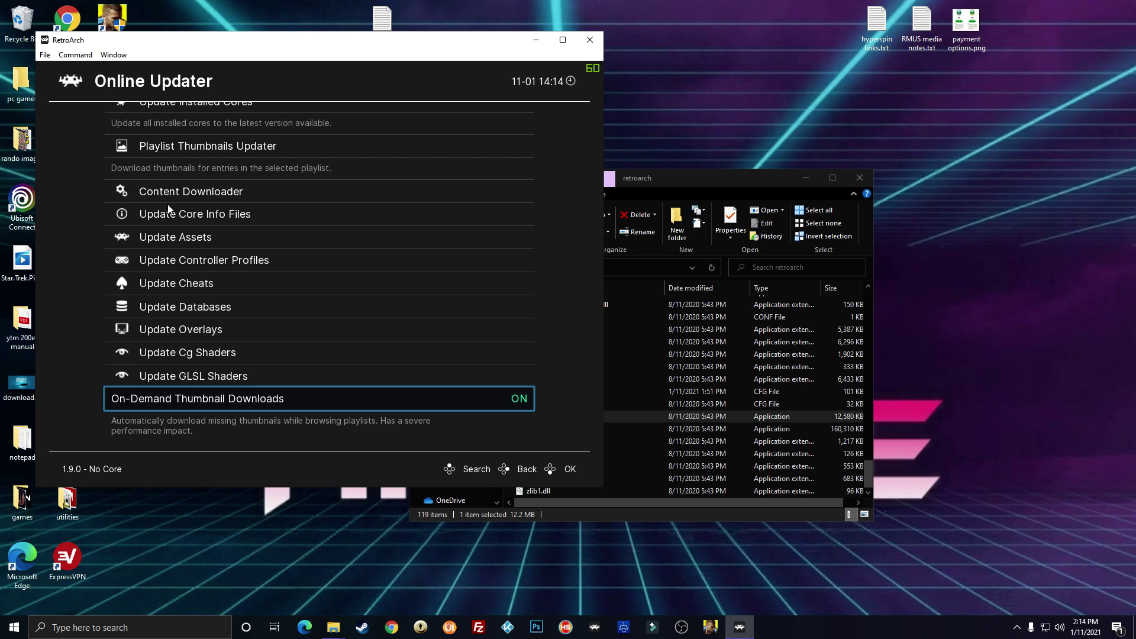
key(BackSpace)
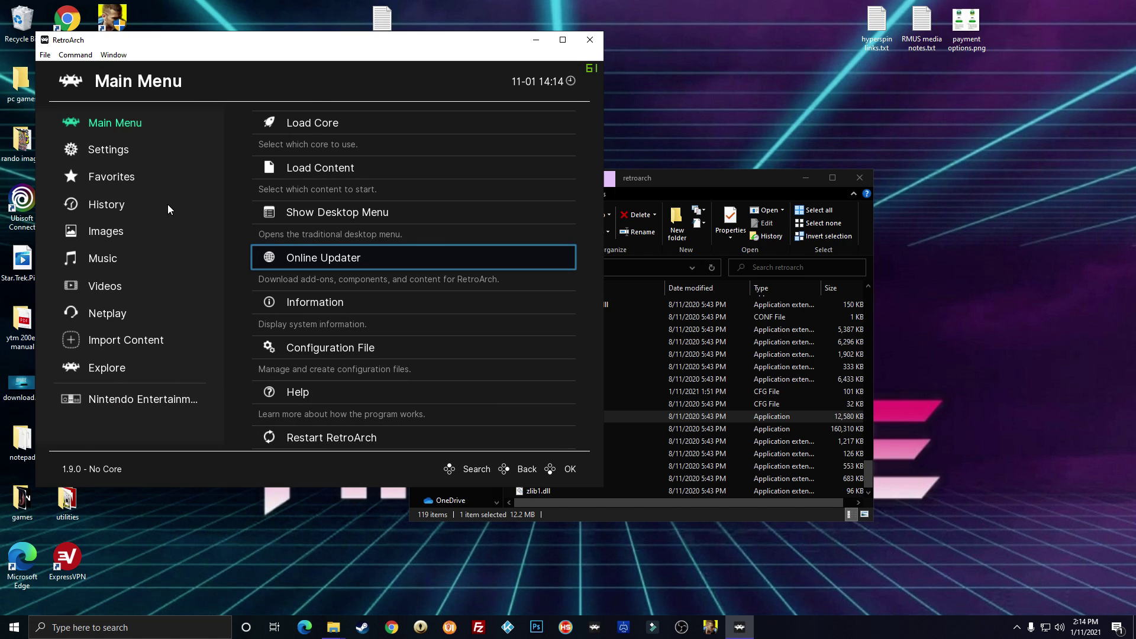
Step: Check the History of recently played games, then move up to Settings
key(Left)
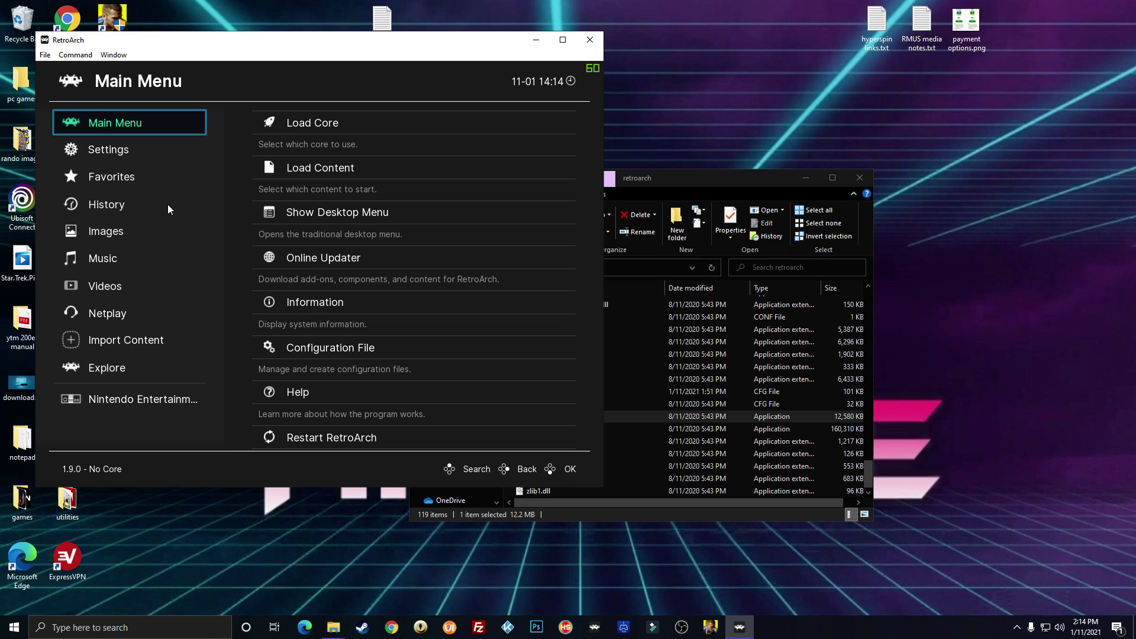
key(Down)
key(Down)
key(Down)
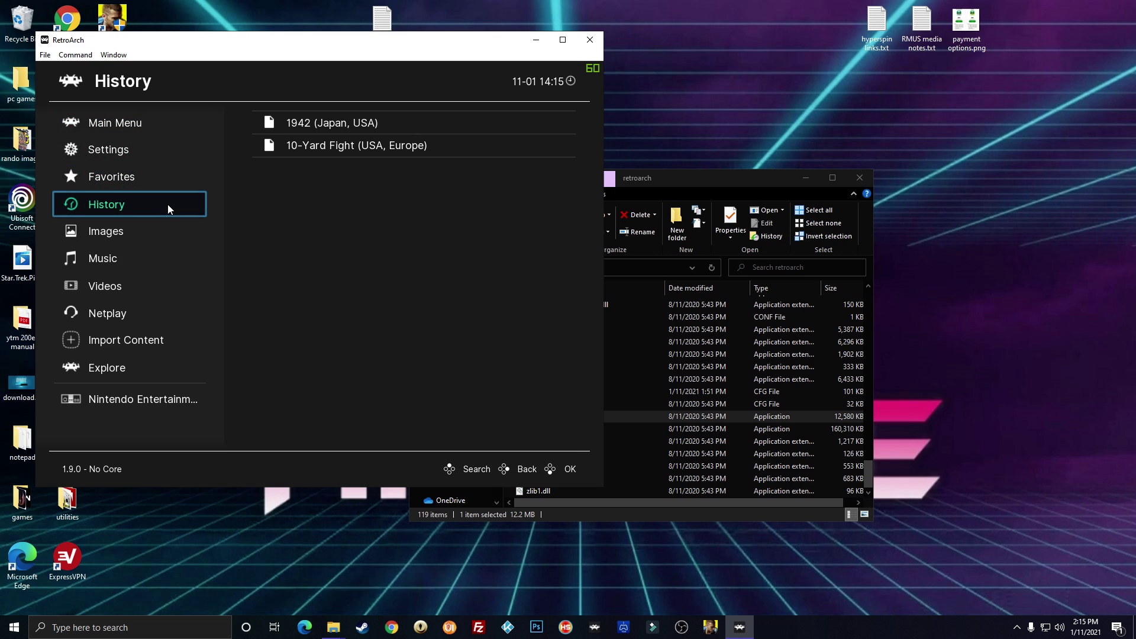
key(Up)
key(Up)
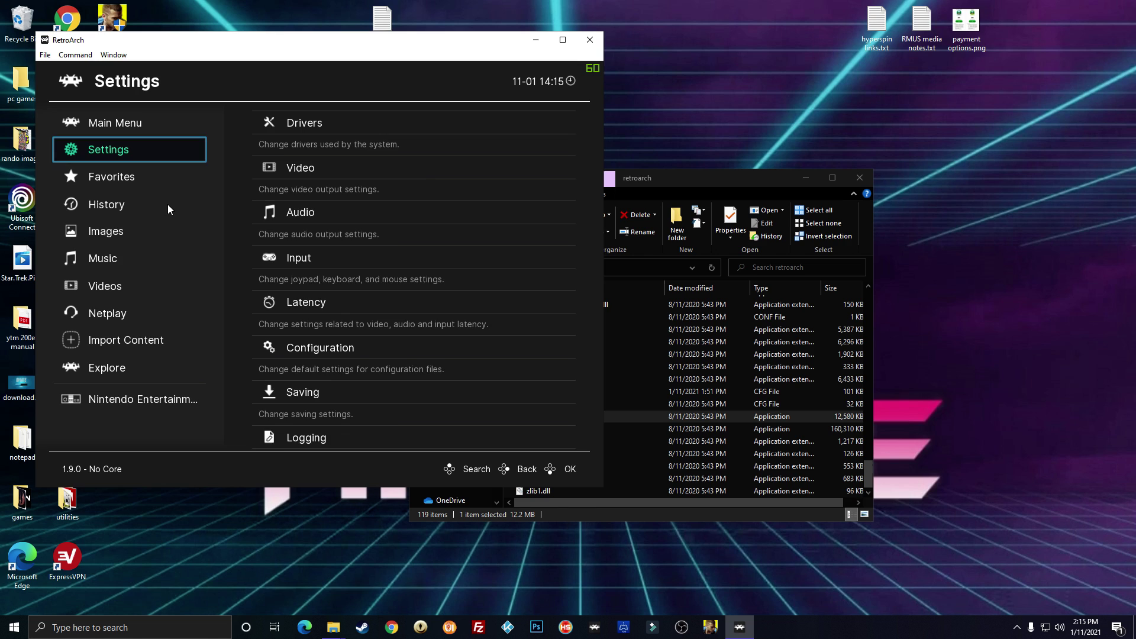
Step: Start Import Content > Scan Directory and browse to E:\Hyperspin\Roms
key(Up)
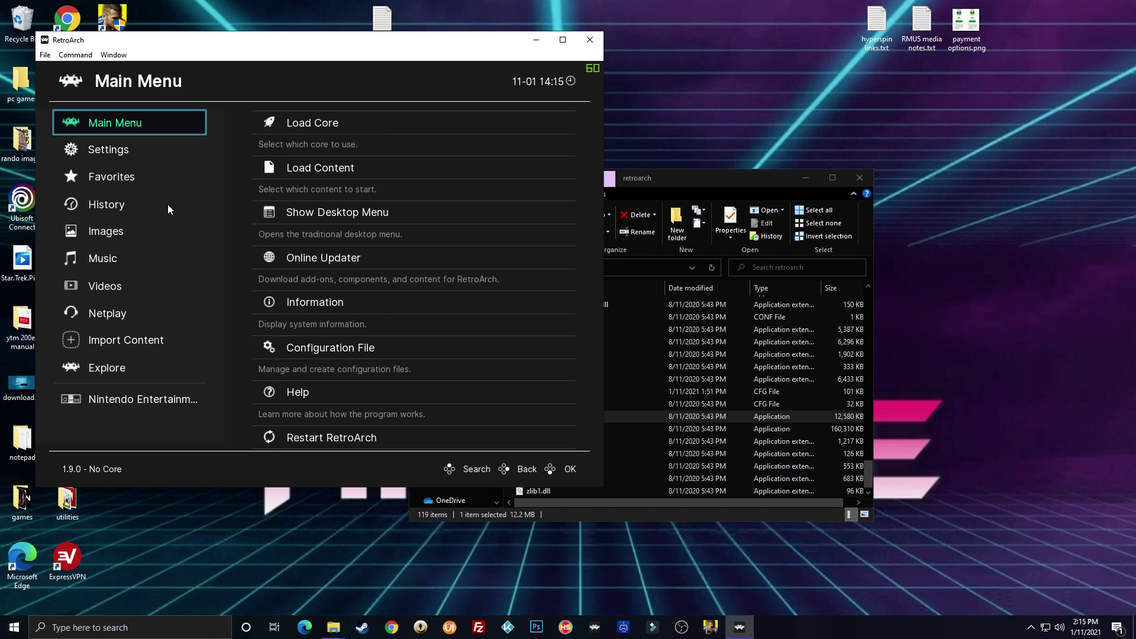
key(Down)
key(Down)
key(Down)
key(Down)
key(Down)
key(Down)
key(Down)
key(Down)
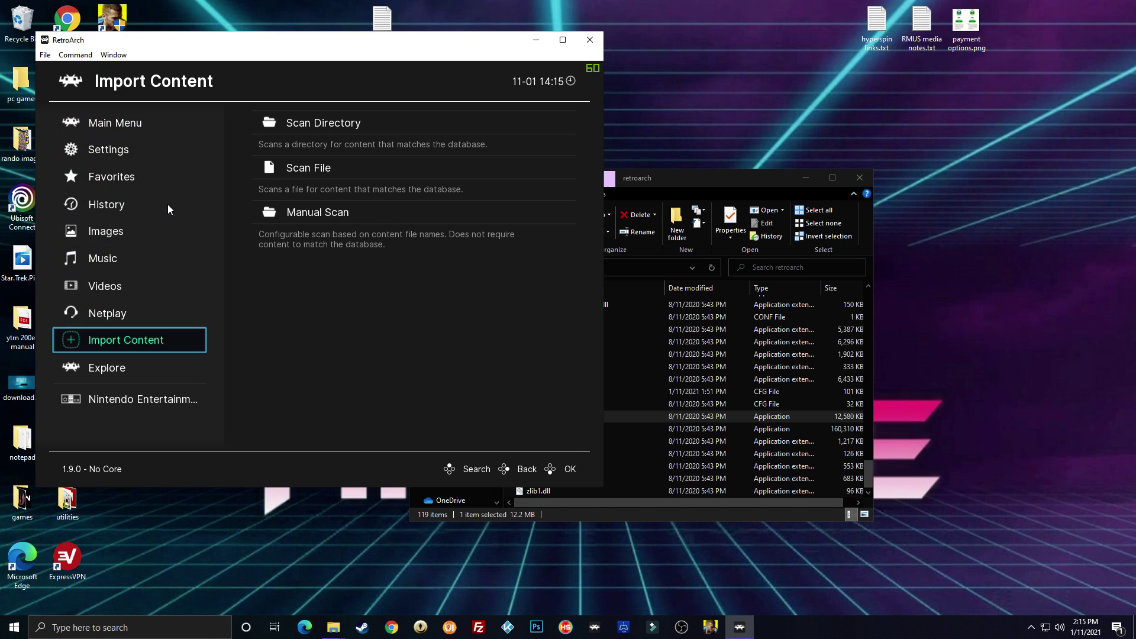
key(Right)
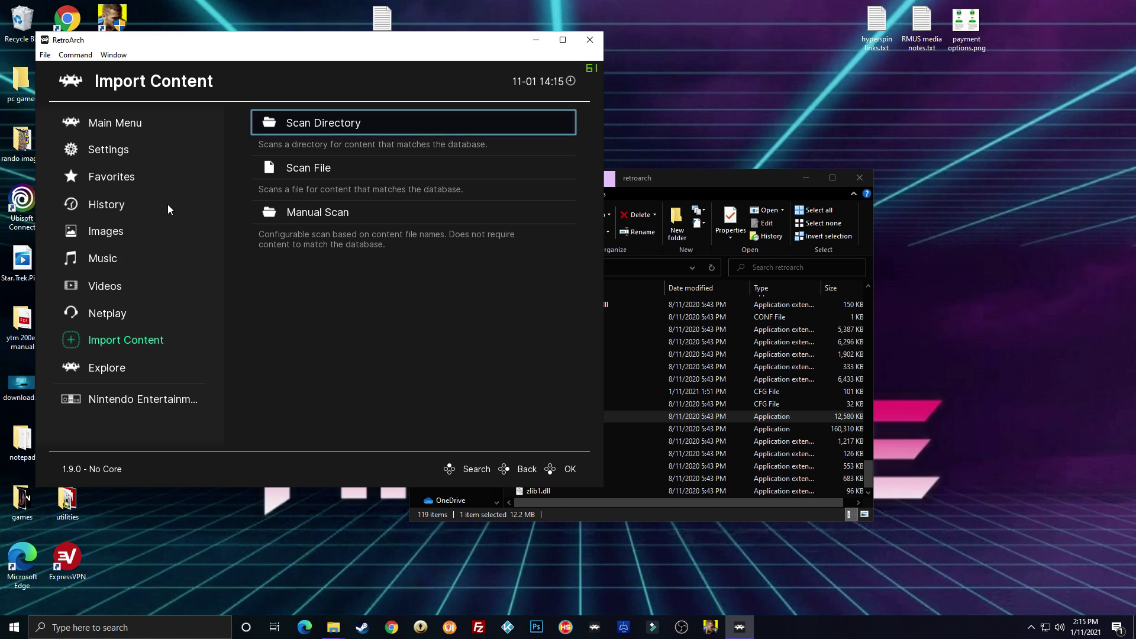
key(Return)
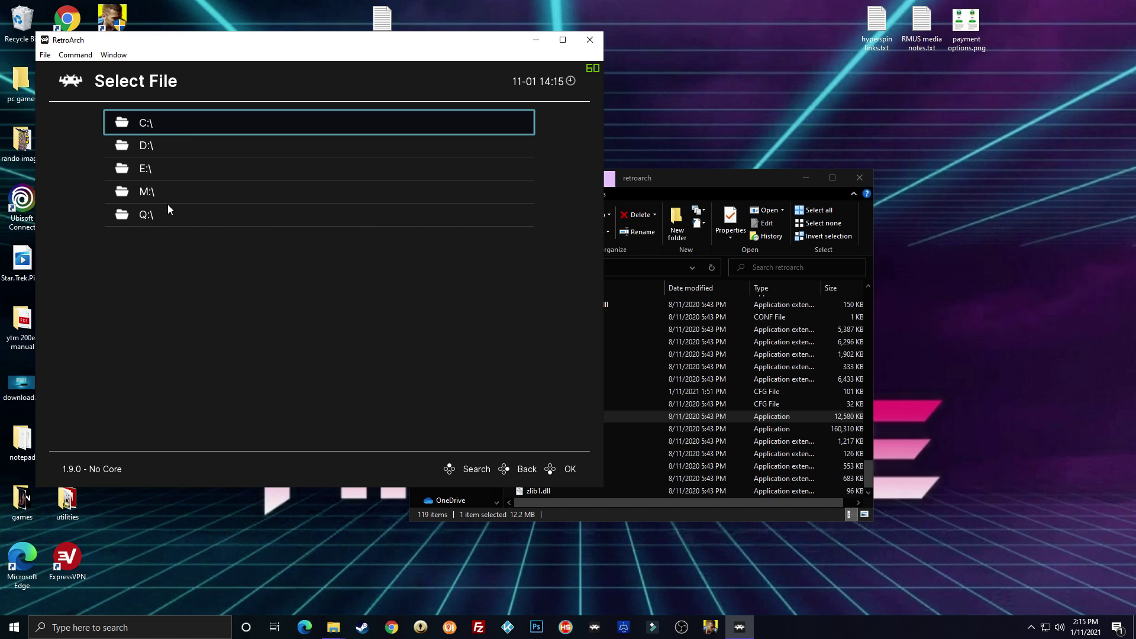
key(Down)
key(Down)
key(Return)
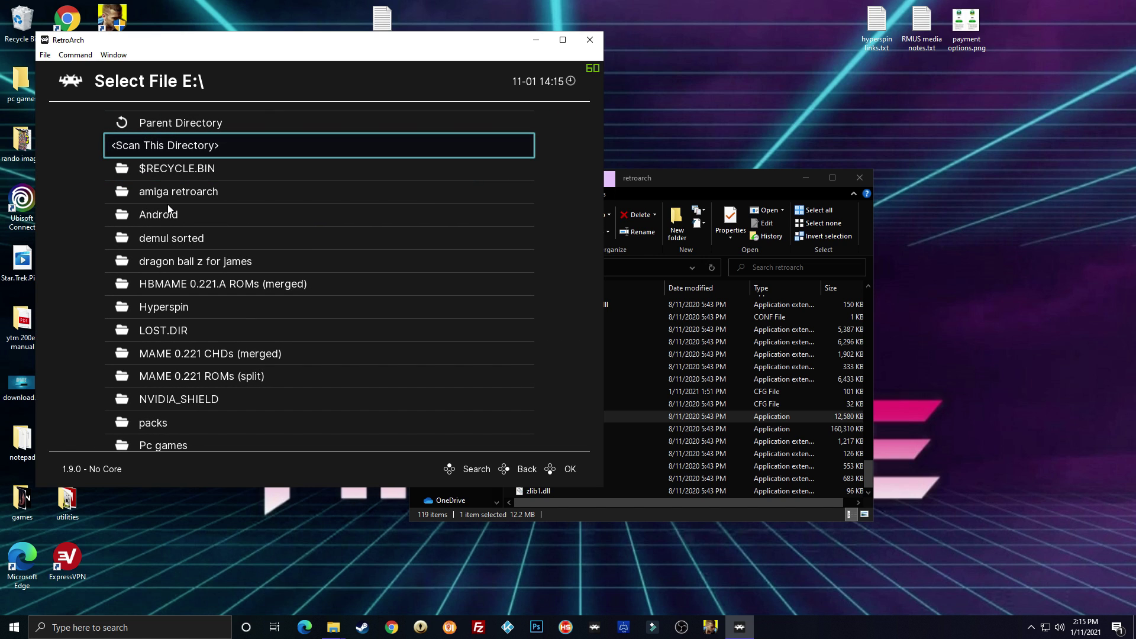
key(Down)
key(Down)
key(Down)
key(Down)
key(Down)
key(Down)
key(Down)
key(Return)
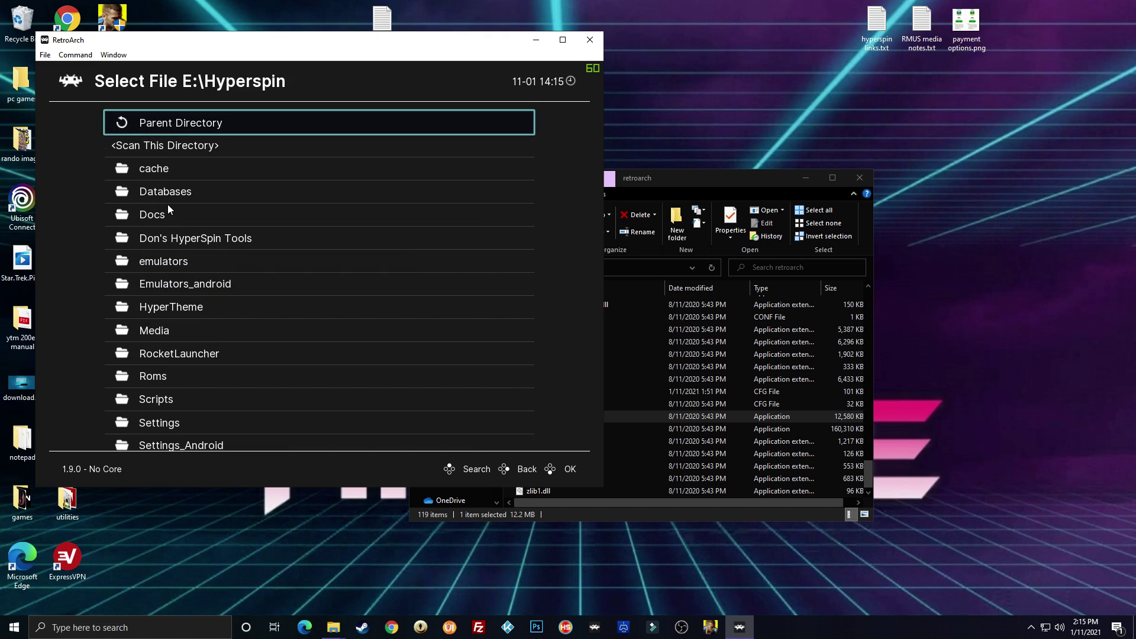
key(Down)
key(Down)
key(Down)
key(Down)
key(Down)
key(Down)
key(Down)
key(Down)
key(Down)
key(Down)
key(Return)
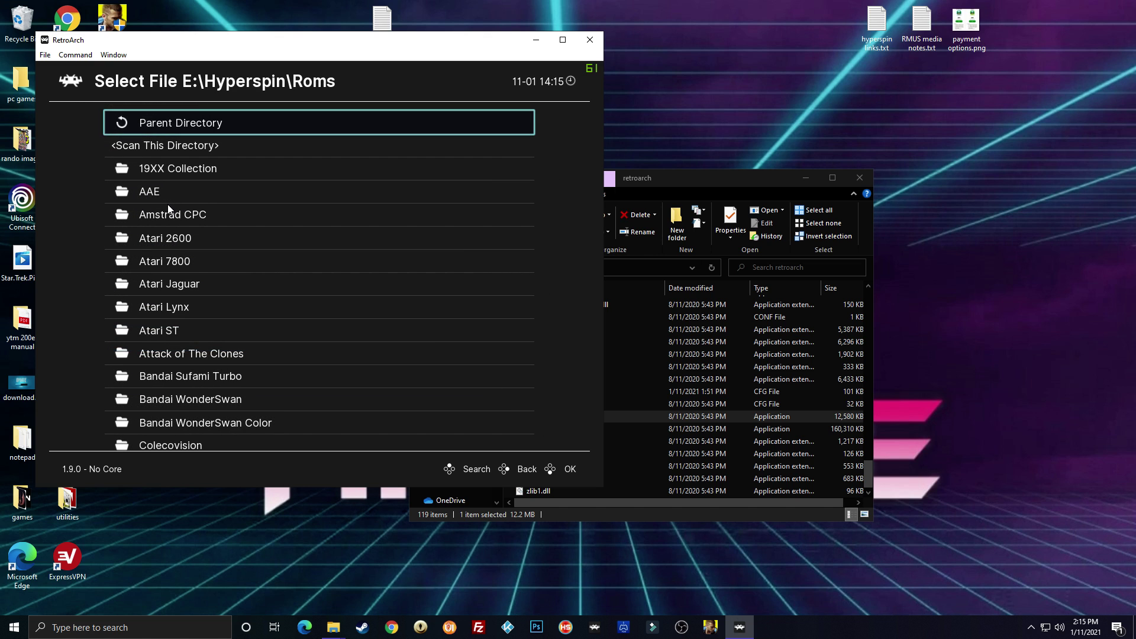
Step: Scroll the system folders past Sega Ages and SNK Neo Geo AES to Super Nintendo Entertainment System
key(Down)
key(Down)
key(Down)
key(Down)
key(Down)
key(Down)
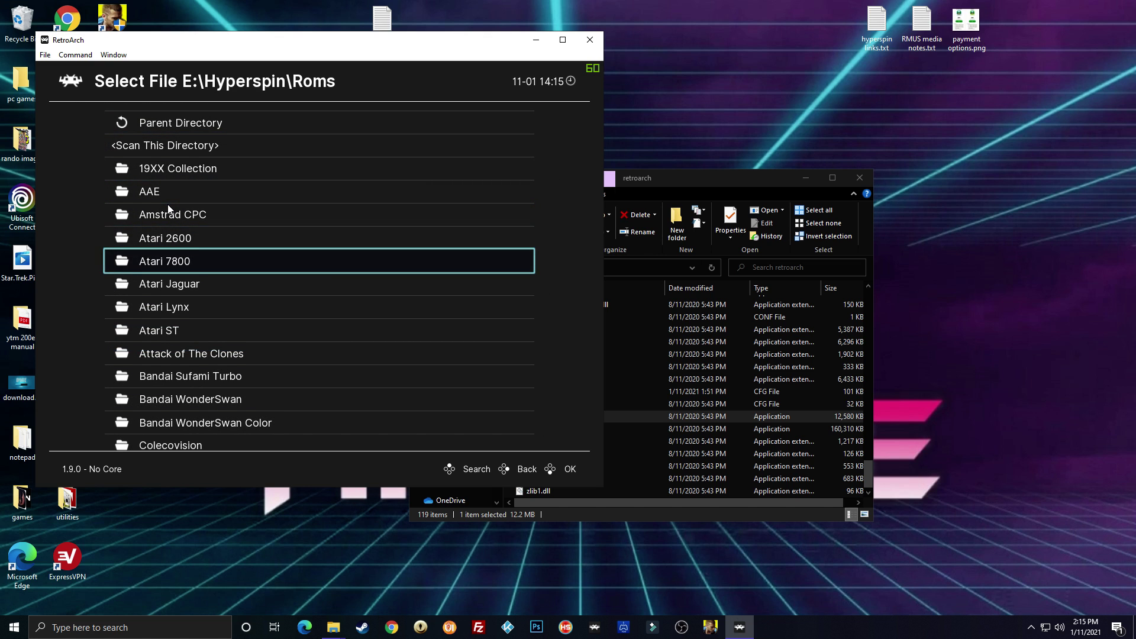
key(Down)
key(Down)
key(Down)
key(Down)
key(Down)
key(Down)
key(Down)
key(Down)
key(Down)
key(Down)
key(Down)
key(Down)
key(Down)
key(Down)
key(Down)
key(Down)
key(Down)
key(Down)
key(Down)
key(Down)
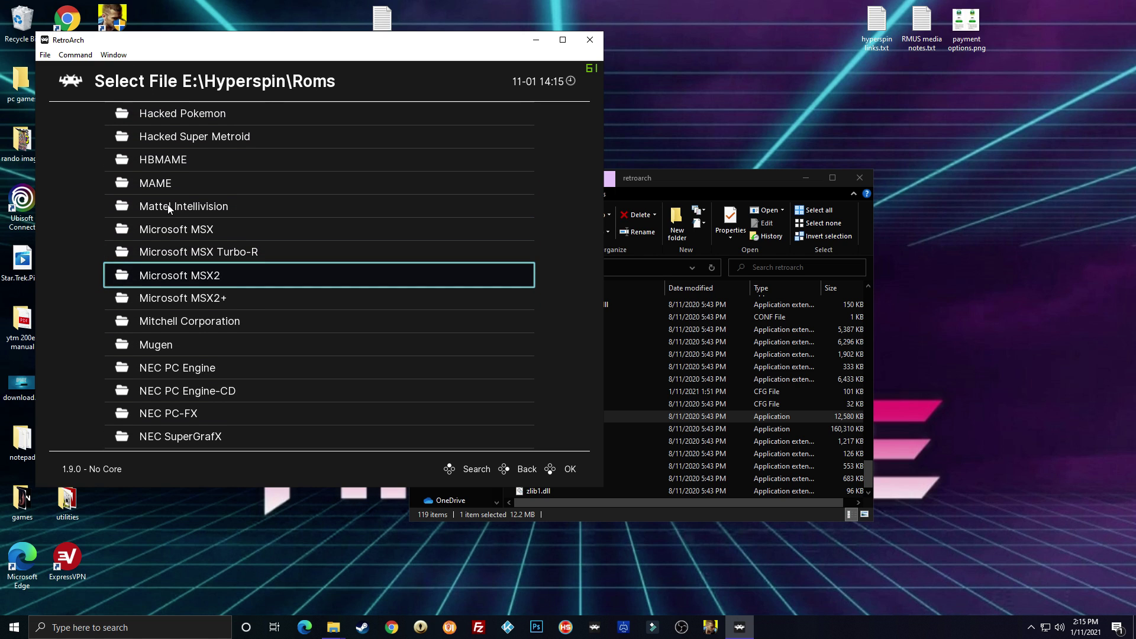
key(Down)
key(Down)
key(Down)
key(Down)
key(Down)
key(Down)
key(Down)
key(Down)
key(Down)
key(Down)
key(Down)
key(Down)
key(Down)
key(Down)
key(Down)
key(Down)
key(Down)
key(Down)
key(Down)
key(Down)
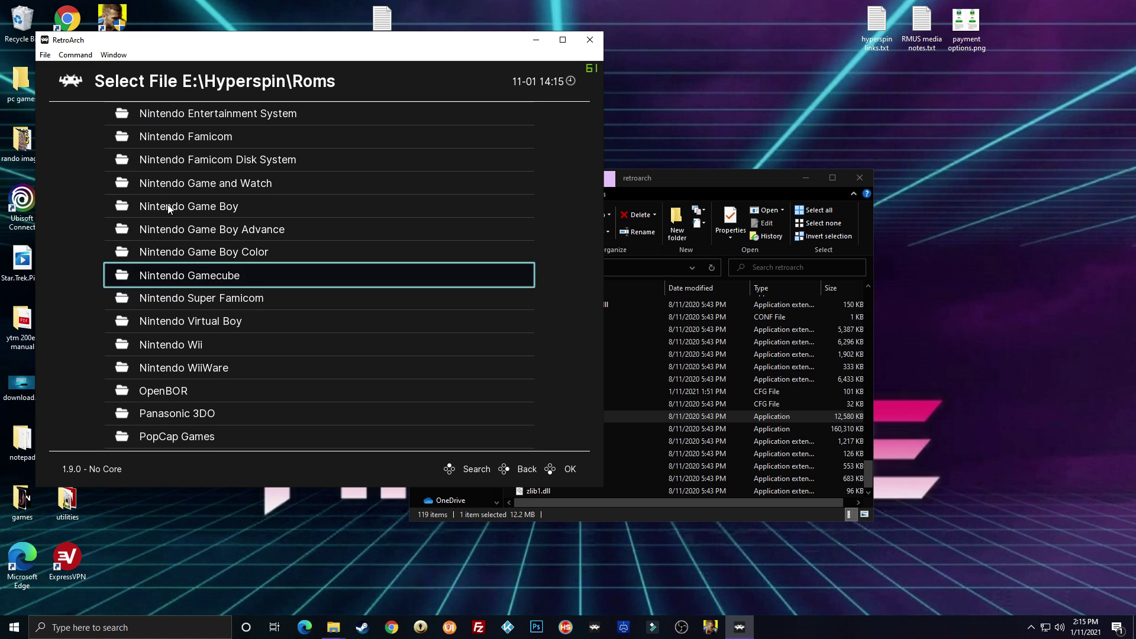
key(Down)
key(Down)
key(Down)
key(Down)
key(Down)
key(Down)
key(Down)
key(Down)
key(Down)
key(Down)
key(Down)
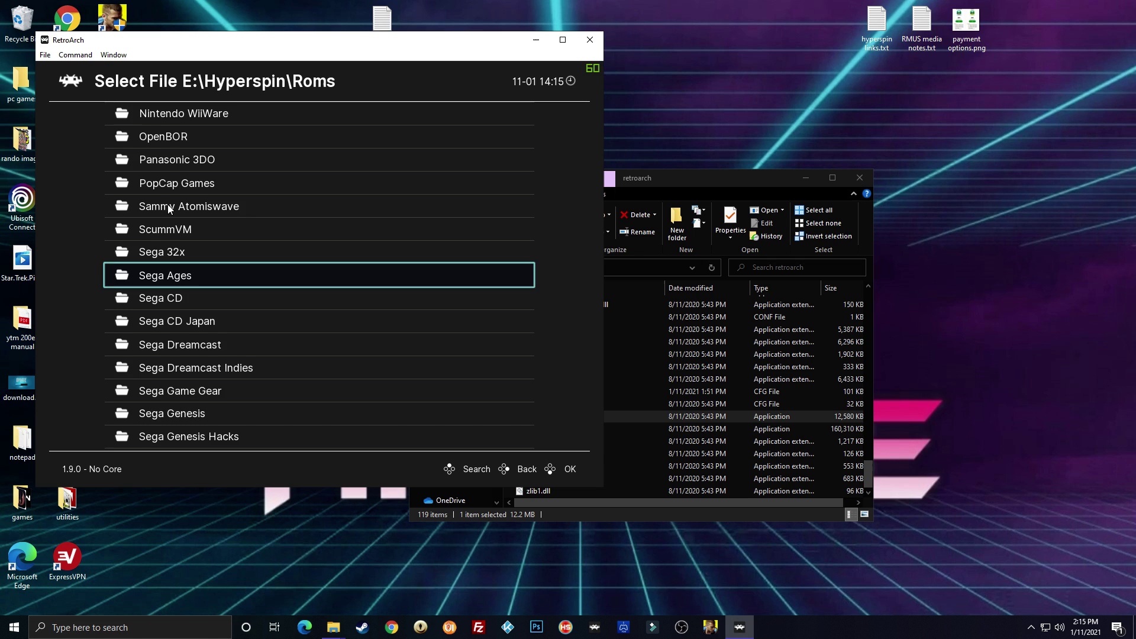
key(Down)
key(Down)
key(Down)
key(Up)
key(Up)
key(Up)
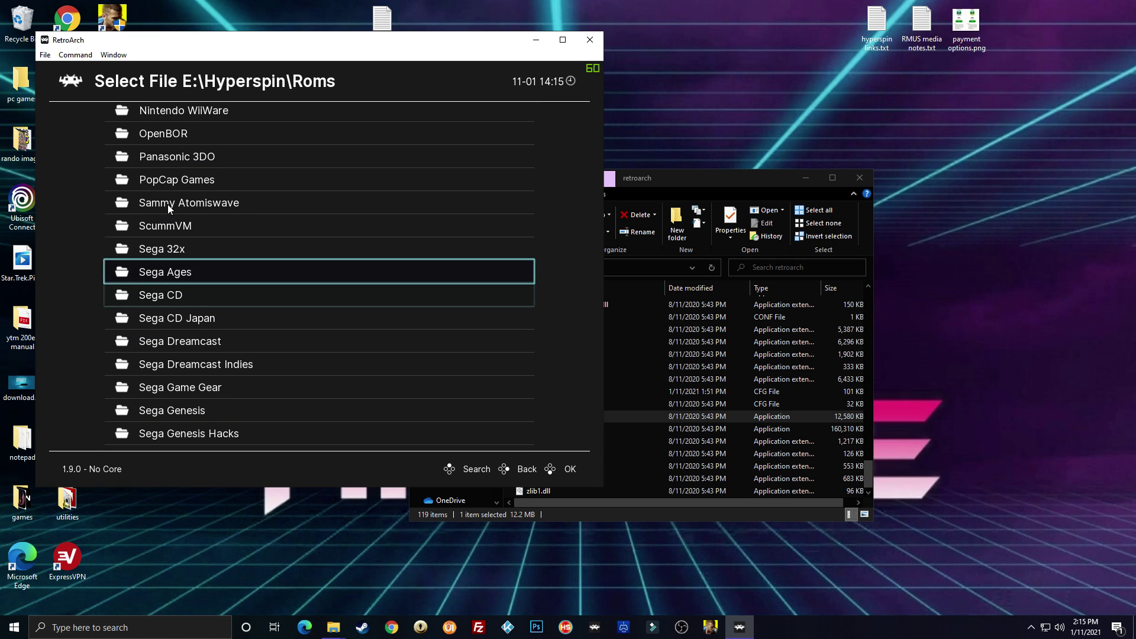
key(Down)
key(Down)
key(Down)
key(Down)
key(Down)
key(Down)
key(Down)
key(Down)
key(Down)
key(Down)
key(Down)
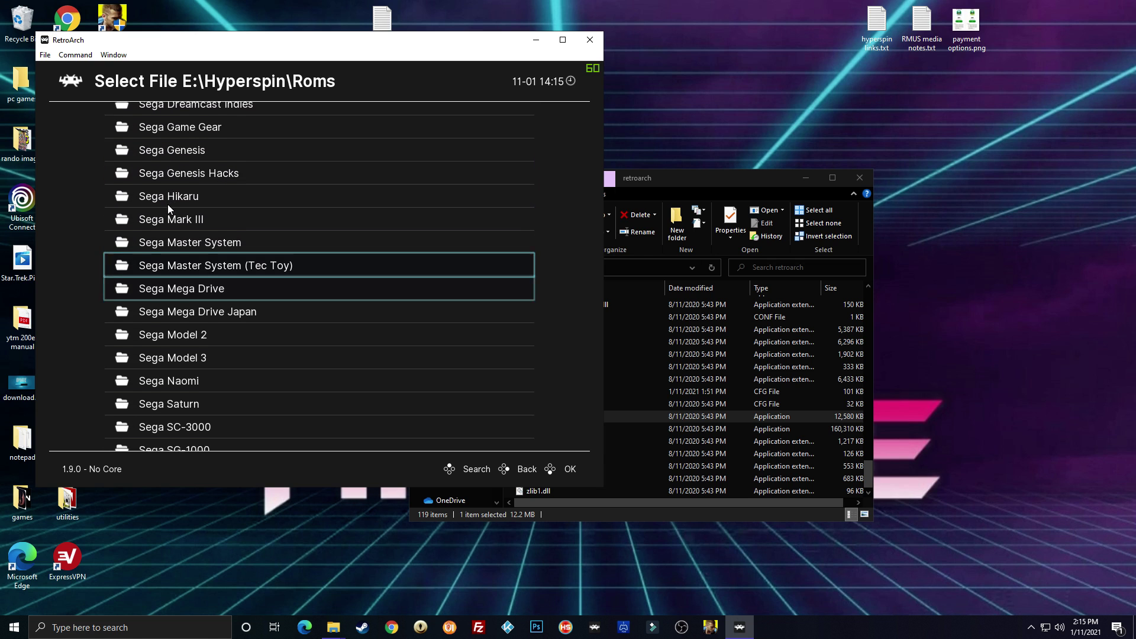
key(Down)
key(Down)
key(Down)
key(Down)
key(Down)
key(Down)
key(Down)
key(Down)
key(Down)
key(Down)
key(Down)
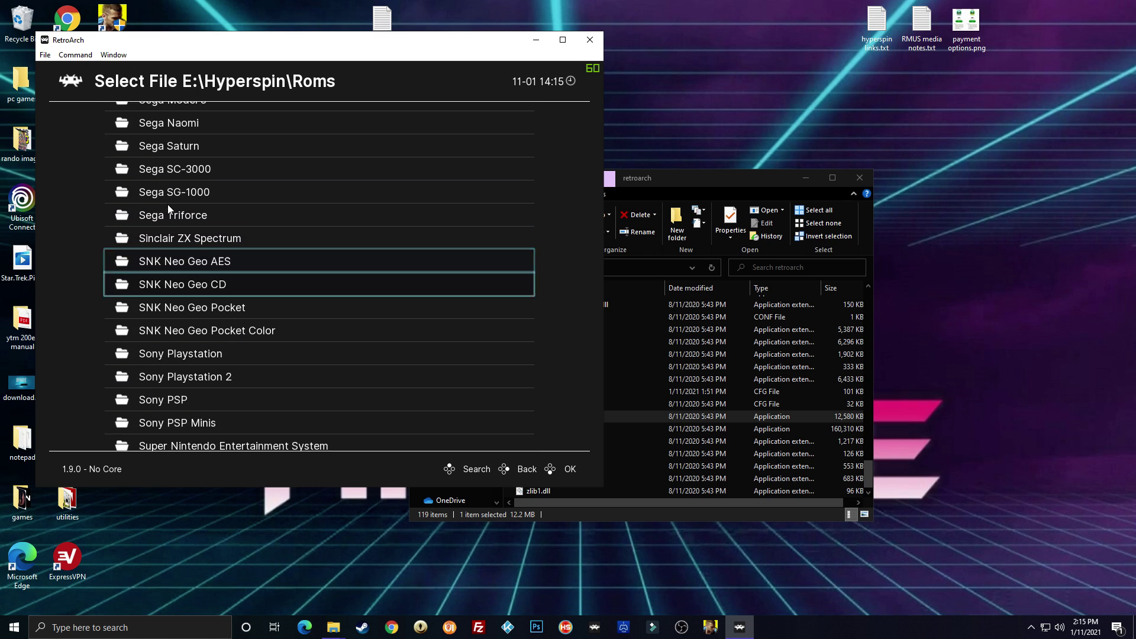
key(Down)
key(Down)
key(Down)
key(Down)
key(Down)
key(Down)
key(Down)
key(Down)
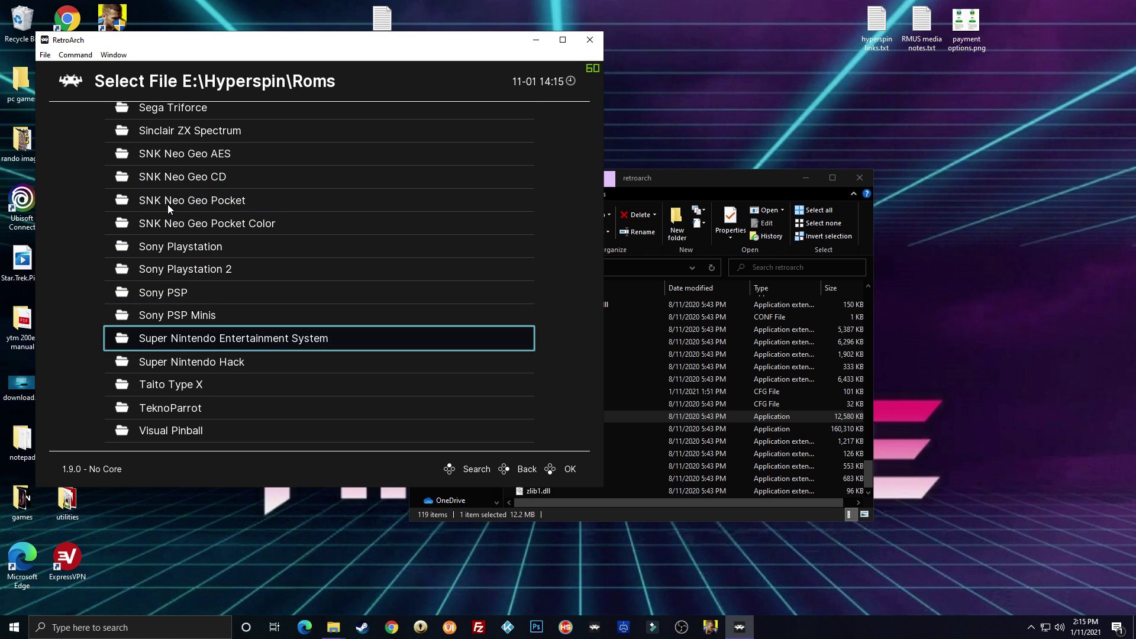
Step: Open Super Nintendo Entertainment System > roms, find it empty, and return to E:\Hyperspin\Roms
key(Return)
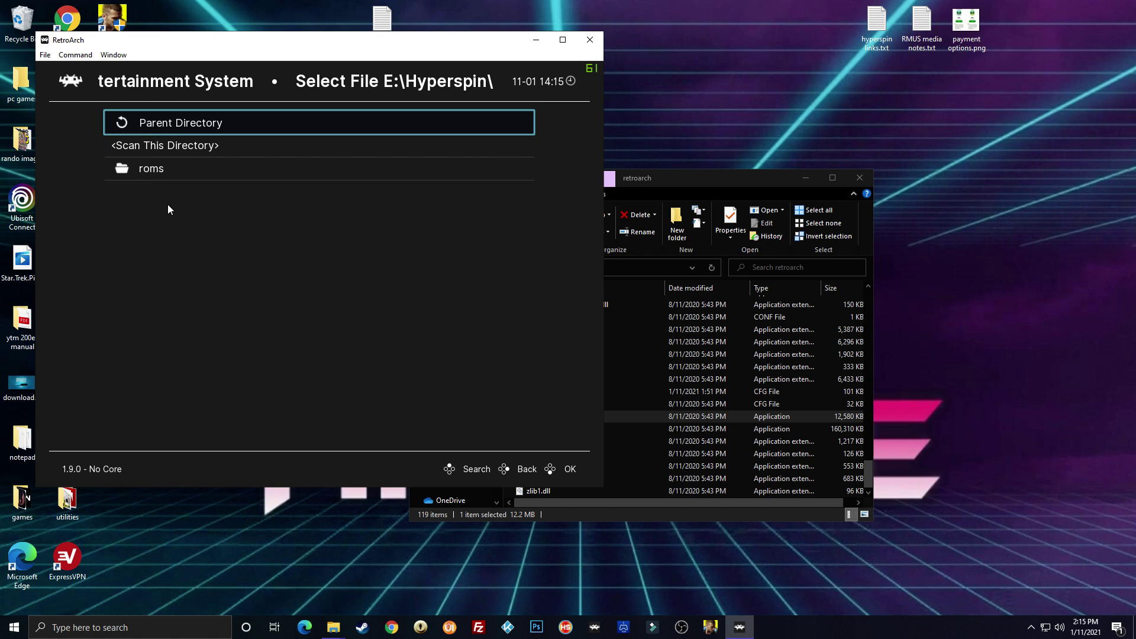
key(Down)
key(Down)
key(Return)
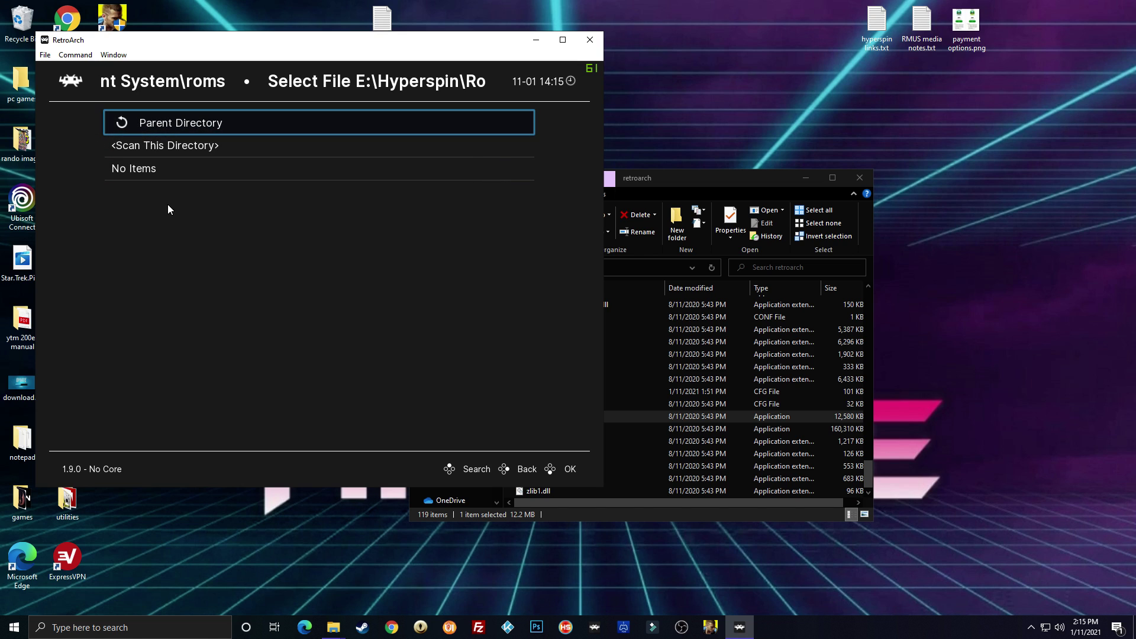
key(Return)
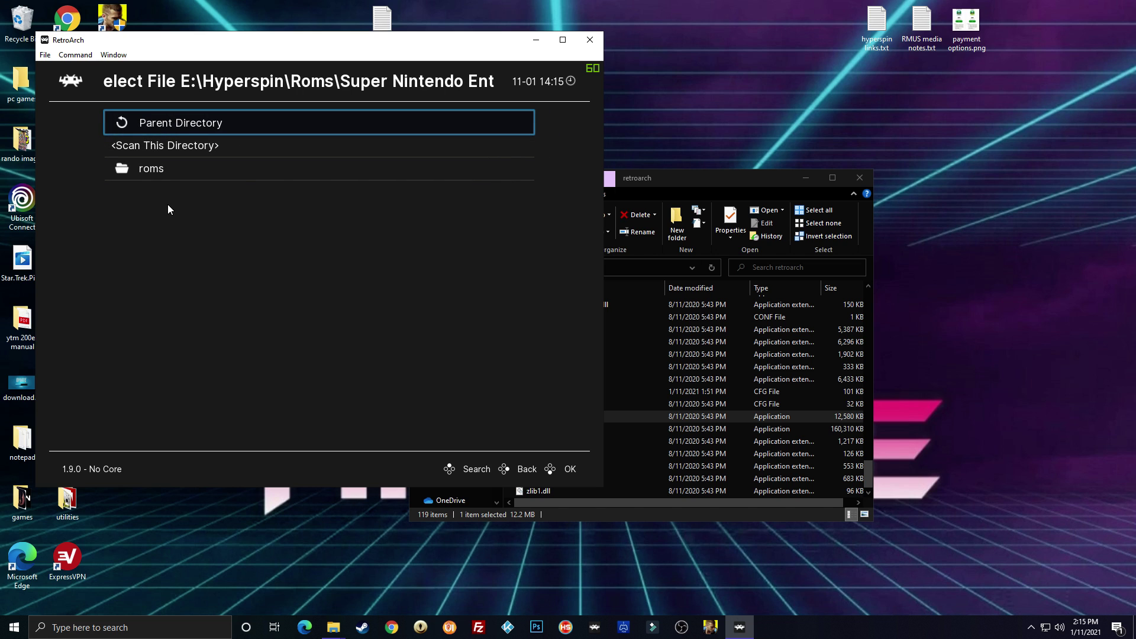
key(Return)
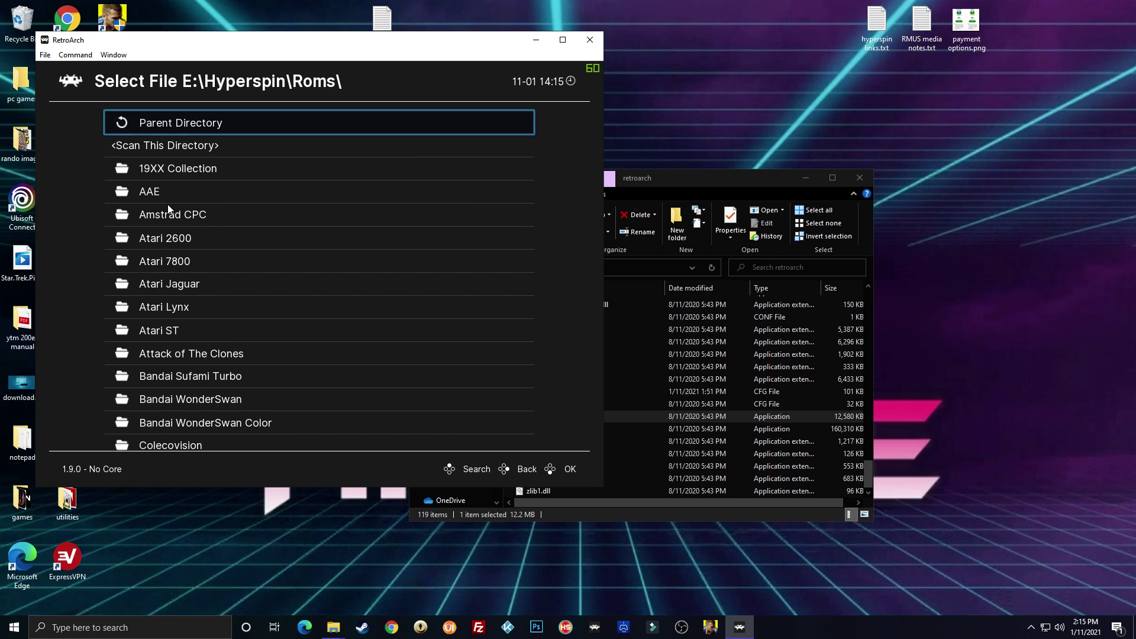
key(Down)
key(Down)
key(Down)
key(Down)
key(Down)
key(Down)
key(Down)
key(Down)
key(Down)
key(Down)
key(Down)
key(Down)
key(Down)
key(Down)
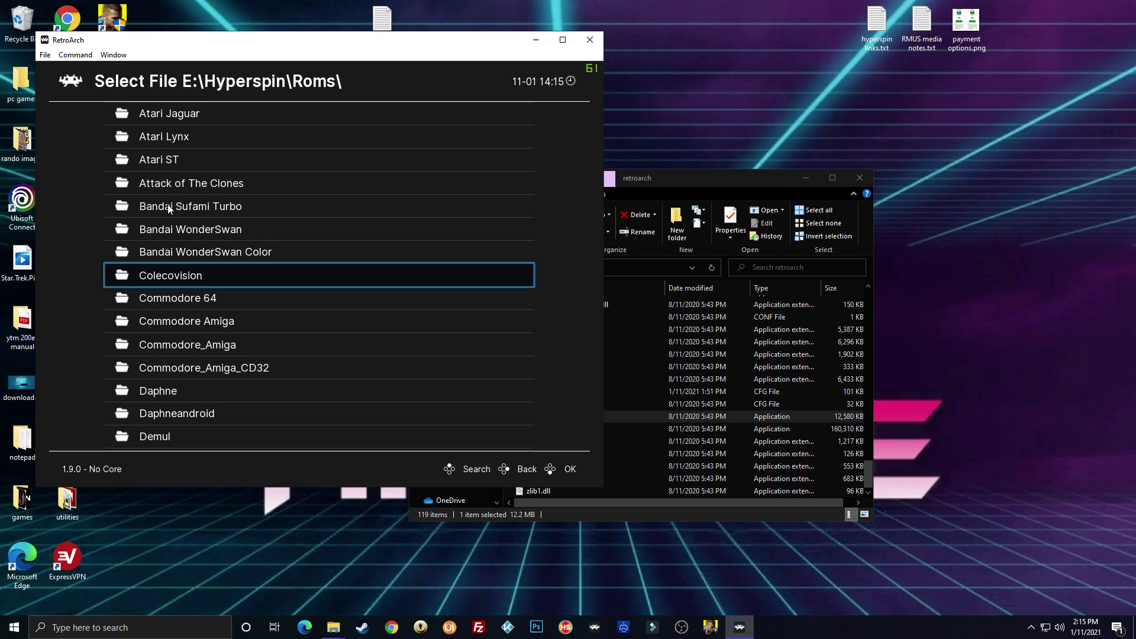
key(Down)
key(Down)
key(Down)
key(Down)
key(Down)
key(Down)
key(Down)
key(Down)
key(Down)
key(Down)
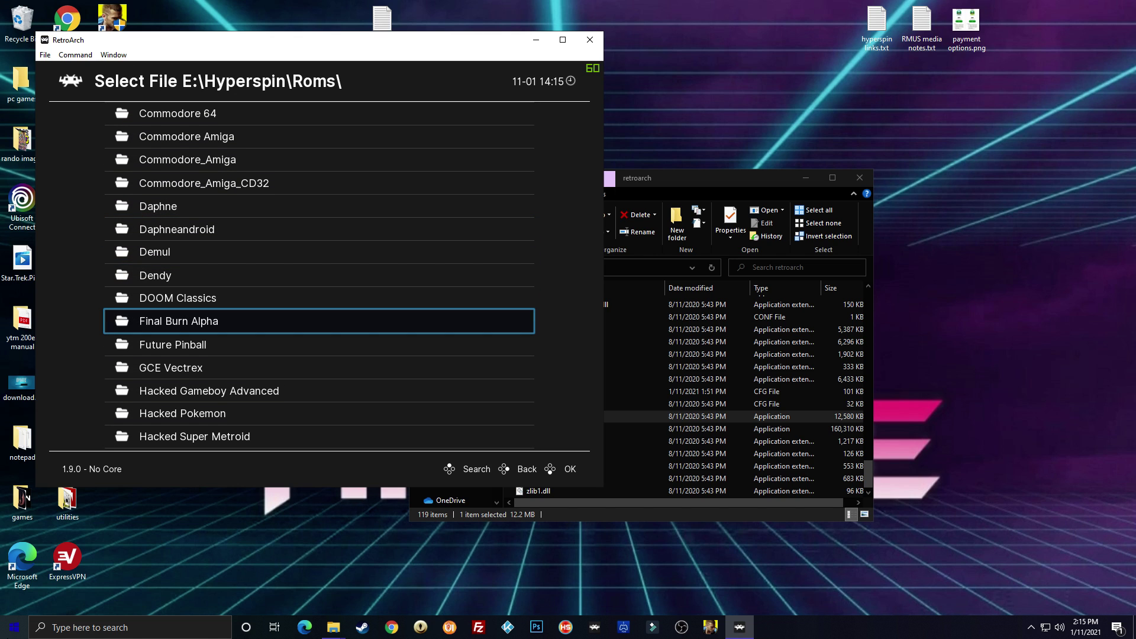
Step: In the retroarch Explorer window, go to Seagate drive E: > Hyperspin > Roms
mouse_move(330, 632)
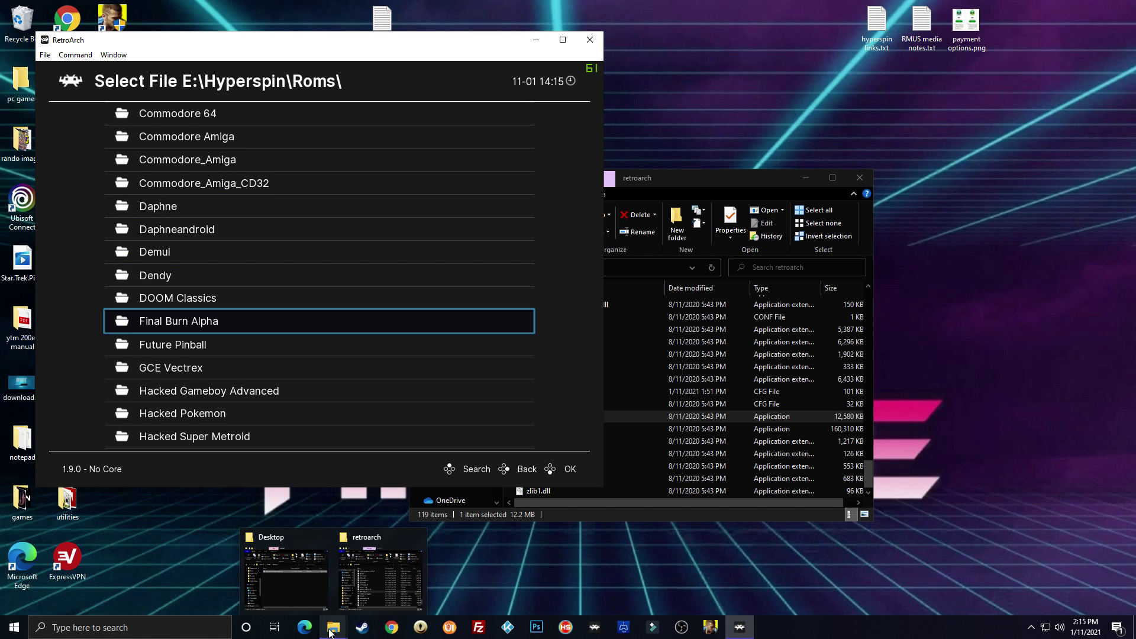
mouse_move(312, 575)
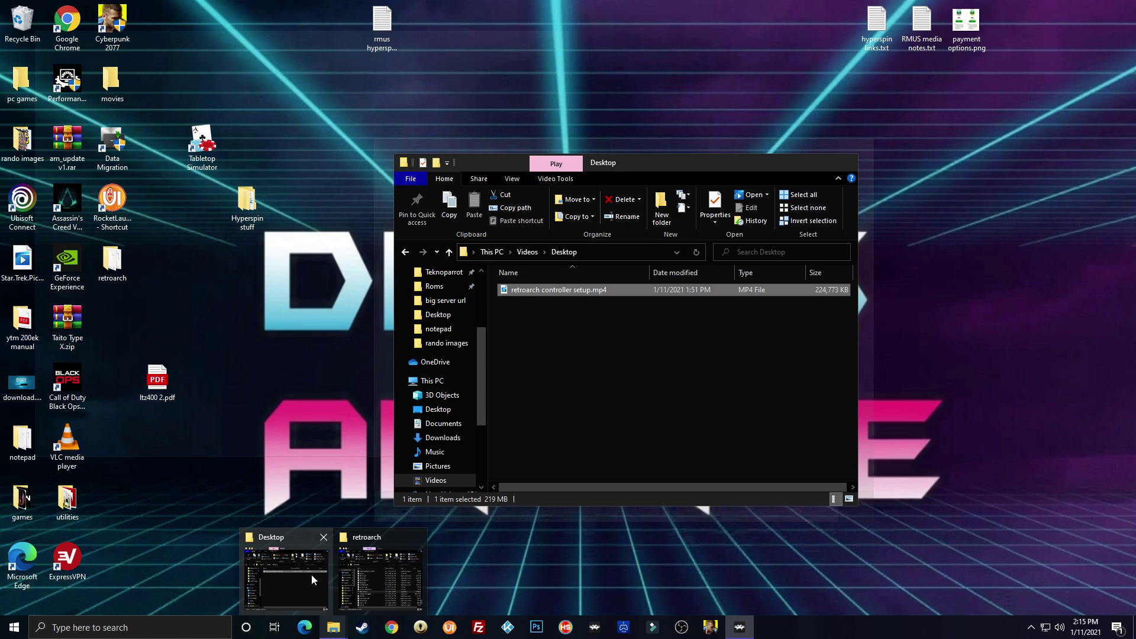
click(373, 581)
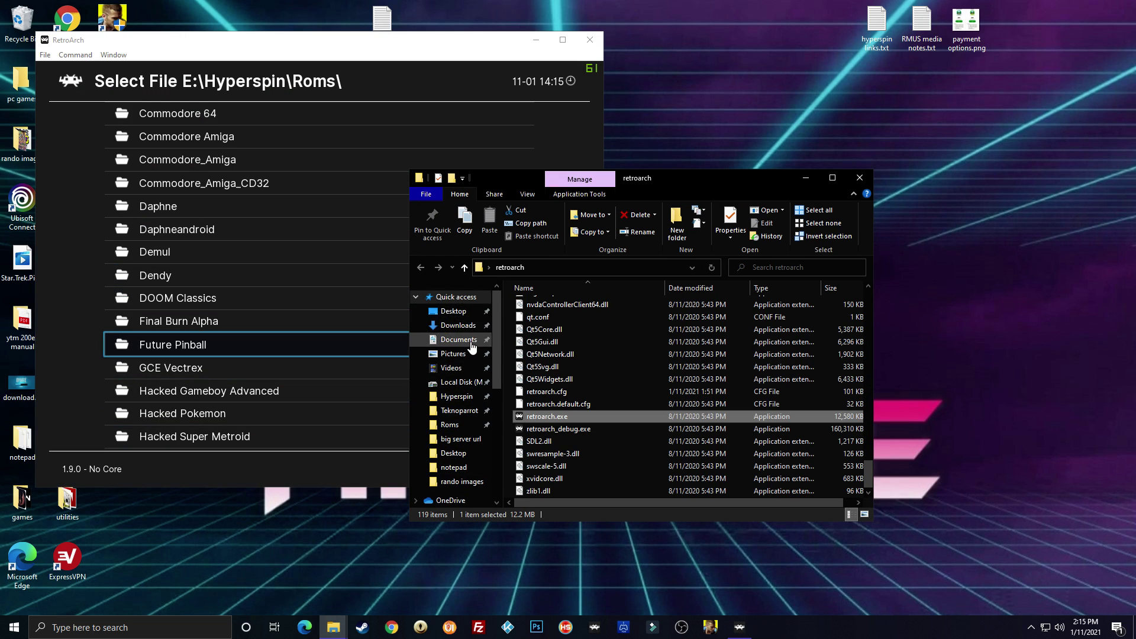
scroll(473, 347, down, 5)
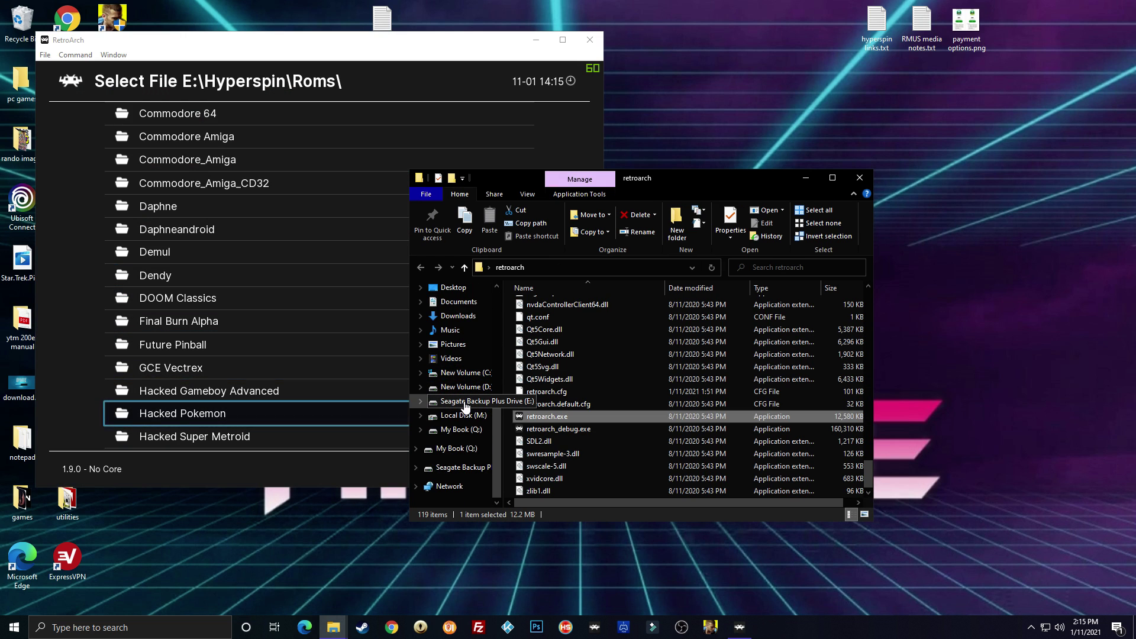
click(465, 403)
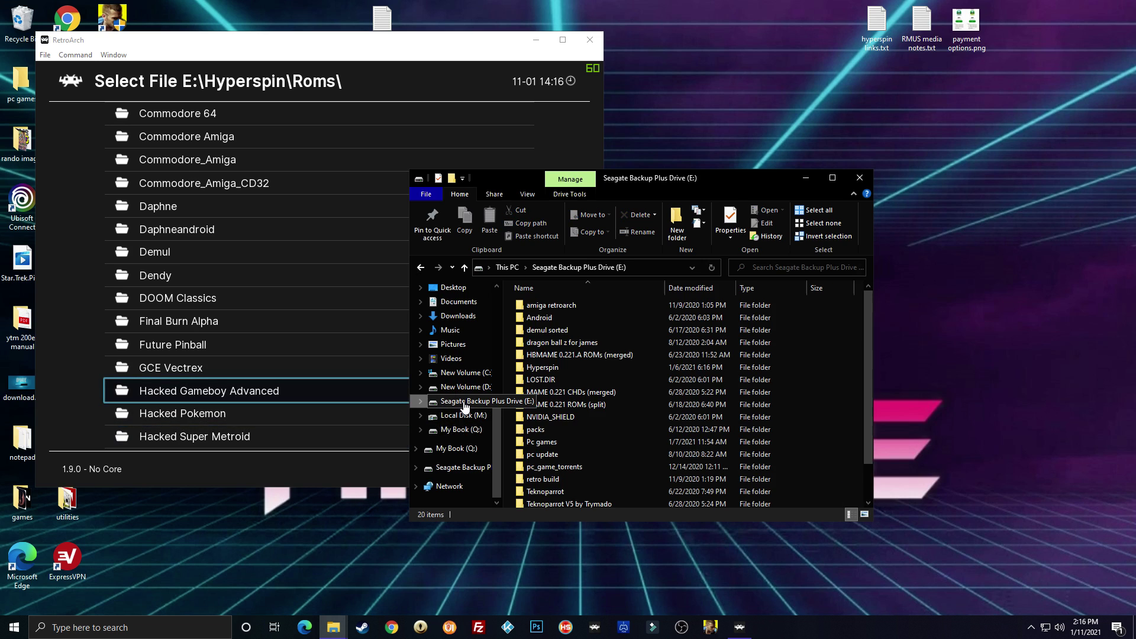
double_click(558, 367)
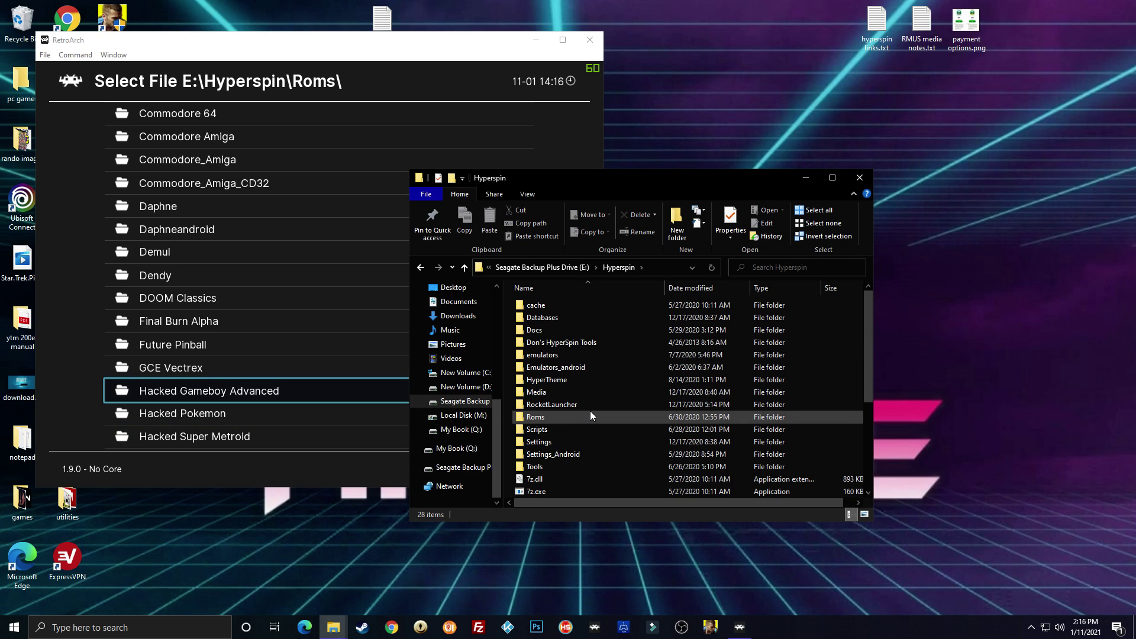
double_click(563, 415)
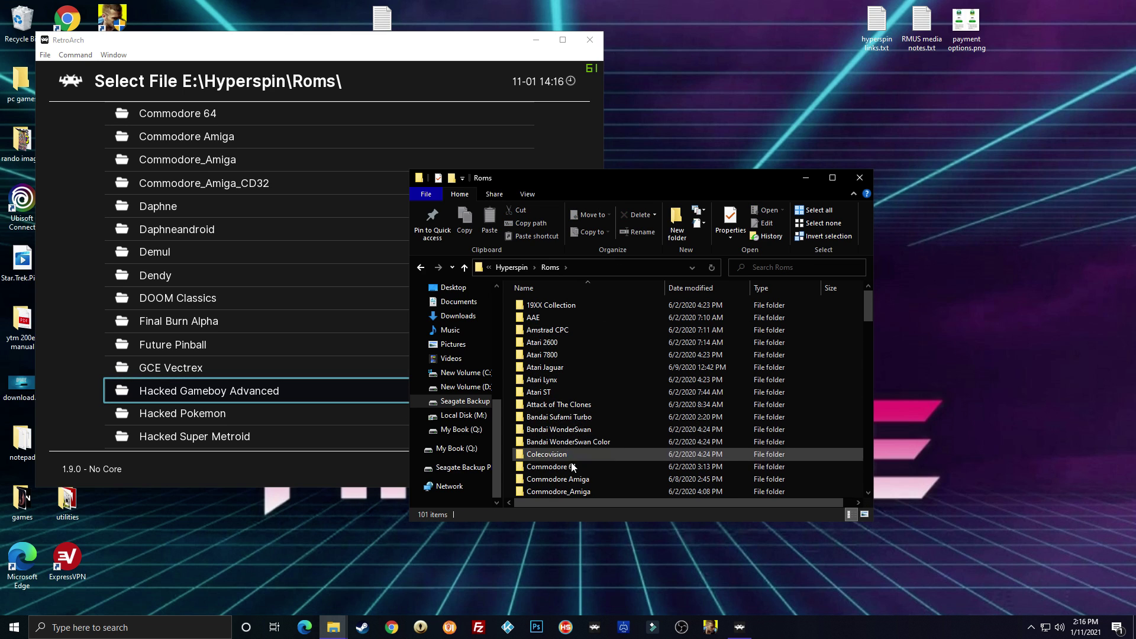
Step: Confirm Super Nintendo Entertainment System\roms holds 785 .sfc files, then go back to Roms
scroll(571, 450, down, 8)
scroll(572, 450, down, 15)
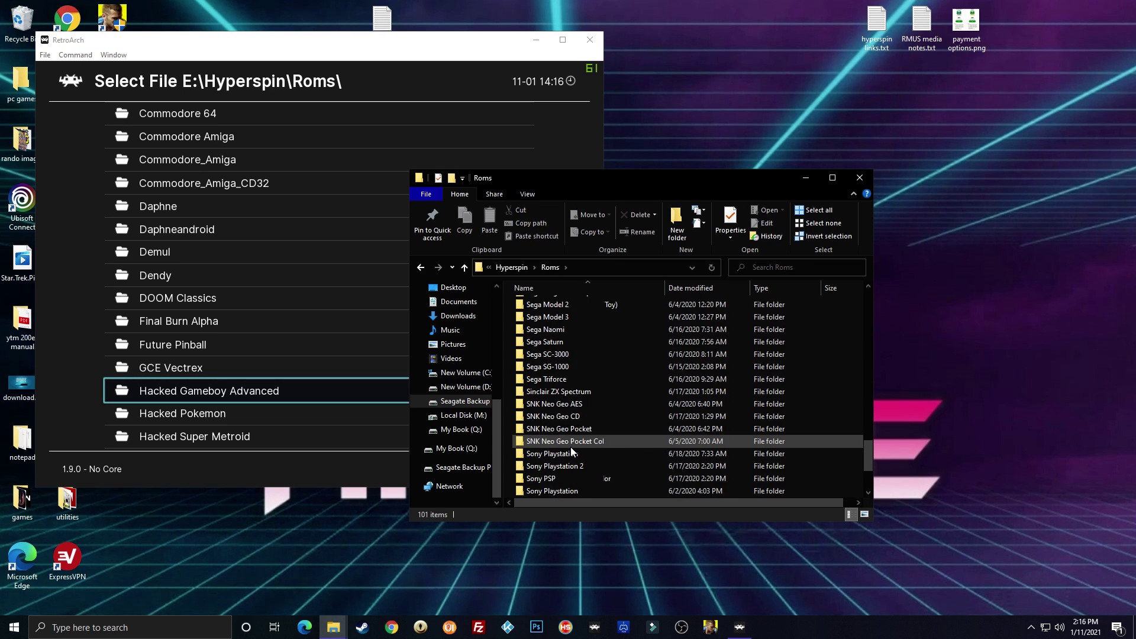
double_click(563, 441)
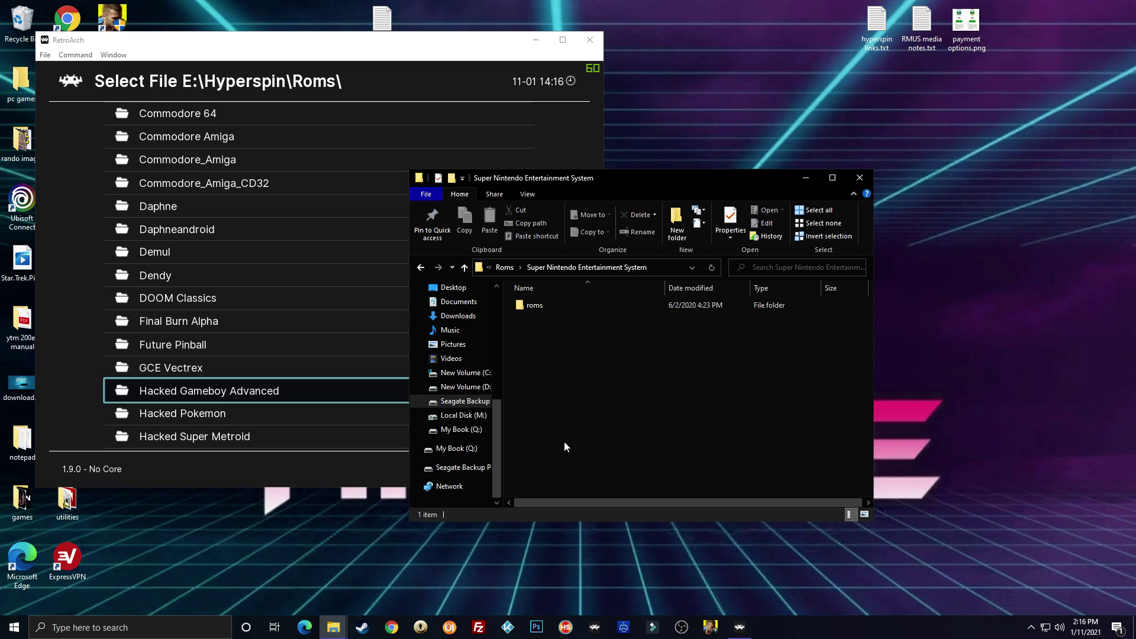
double_click(541, 305)
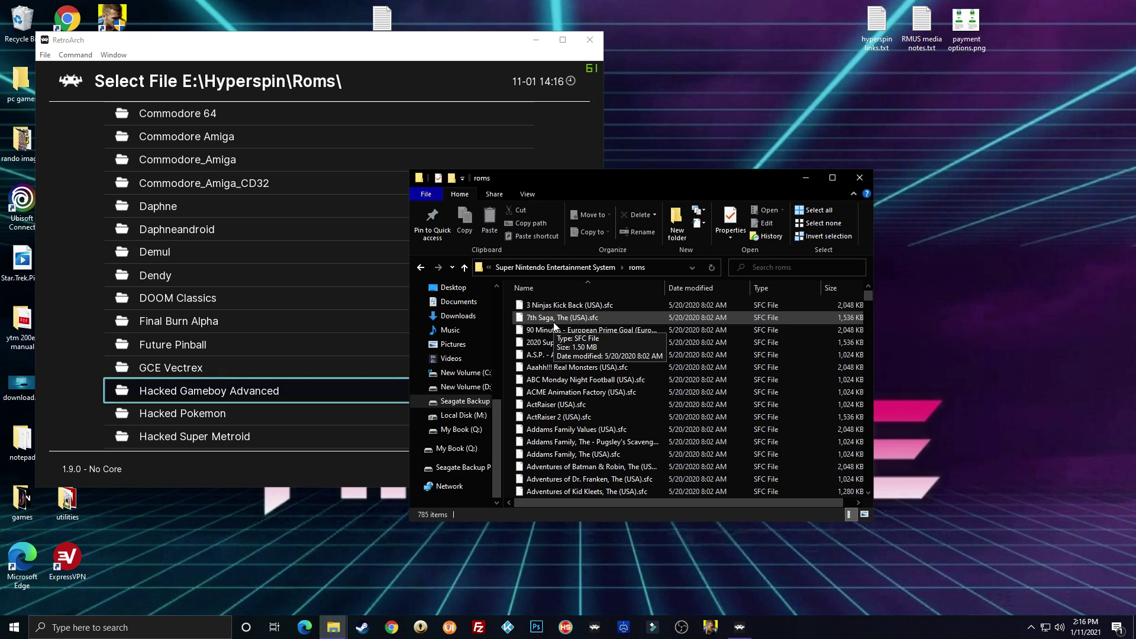
click(421, 267)
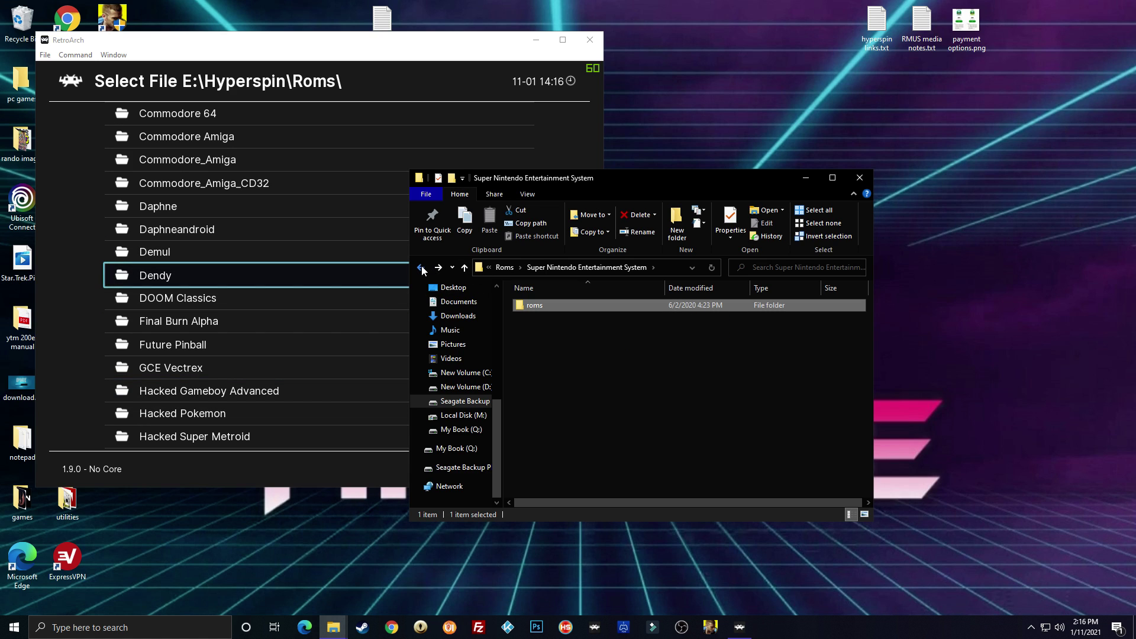
click(421, 267)
Step: Scan E:\Hyperspin\Roms\Super Nintendo Entertainment System\roms to import all 785 .sfc games
click(318, 41)
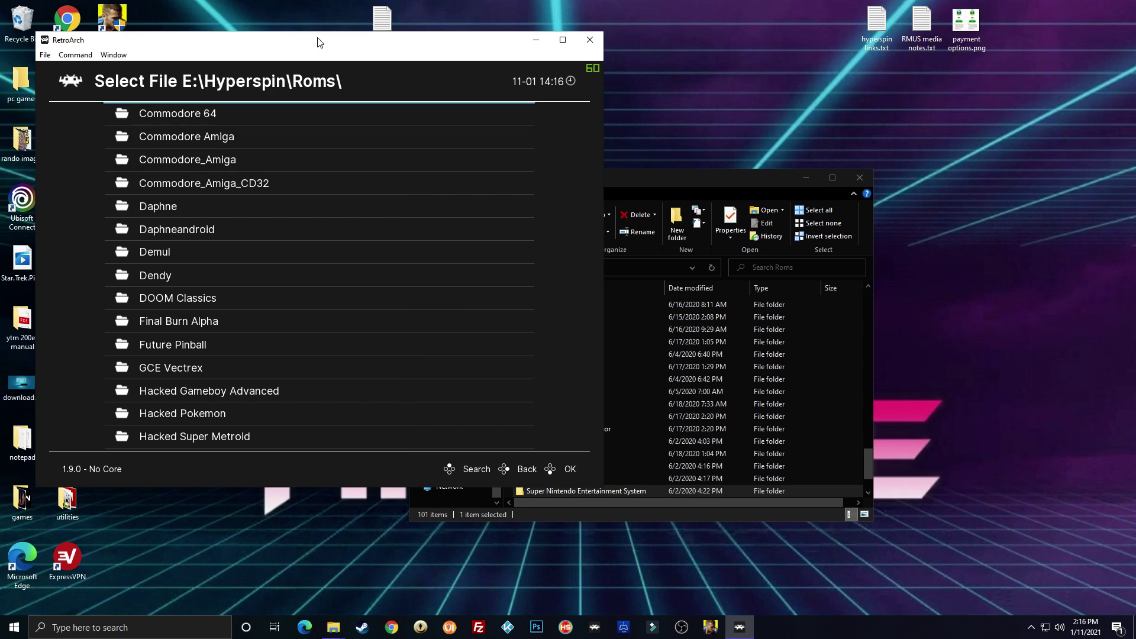
key(Down)
key(Down)
key(Down)
key(Down)
key(Down)
key(Down)
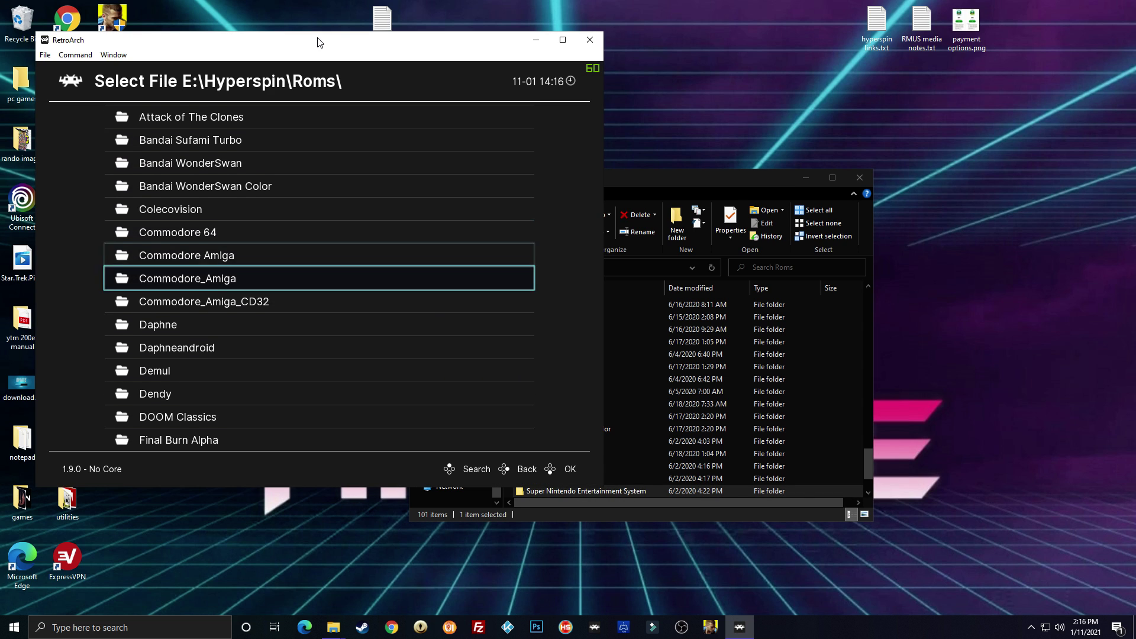
key(Down)
key(Down)
key(Down)
key(Down)
key(Down)
key(Down)
key(Down)
key(Down)
key(Down)
key(Down)
key(Down)
key(Down)
key(Down)
key(Down)
key(Down)
key(Down)
key(Down)
key(Down)
key(Down)
key(Down)
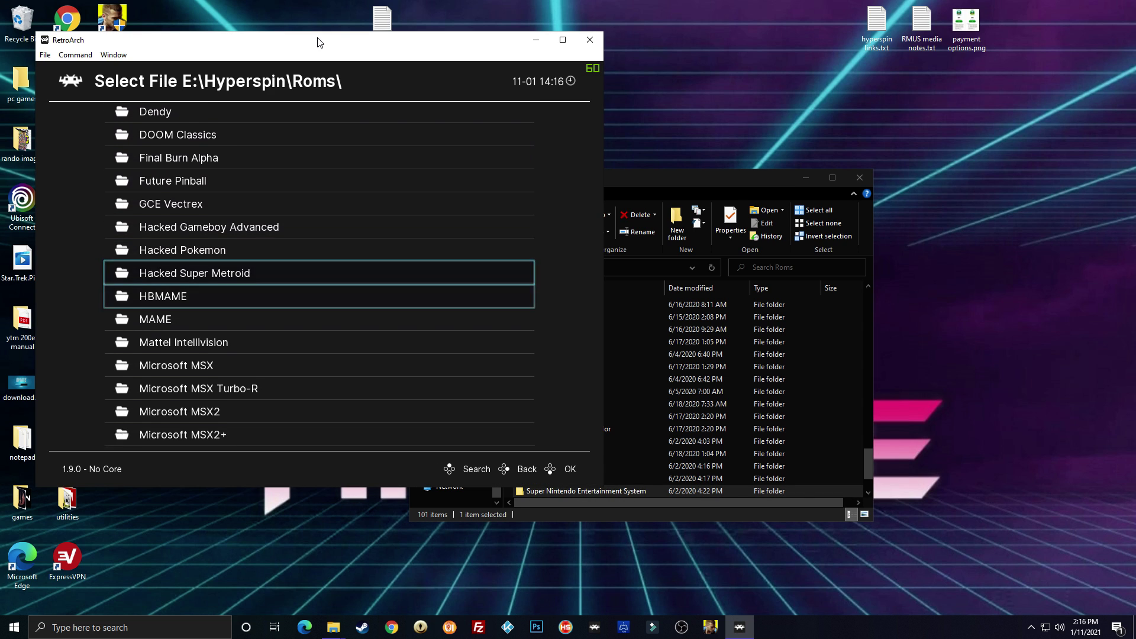
key(Down)
key(Down)
key(Down)
key(Down)
key(Down)
key(Down)
key(Down)
key(Down)
key(Down)
key(Down)
key(Down)
key(Down)
key(Down)
key(Down)
key(Down)
key(Down)
key(Down)
key(Down)
key(Down)
key(Down)
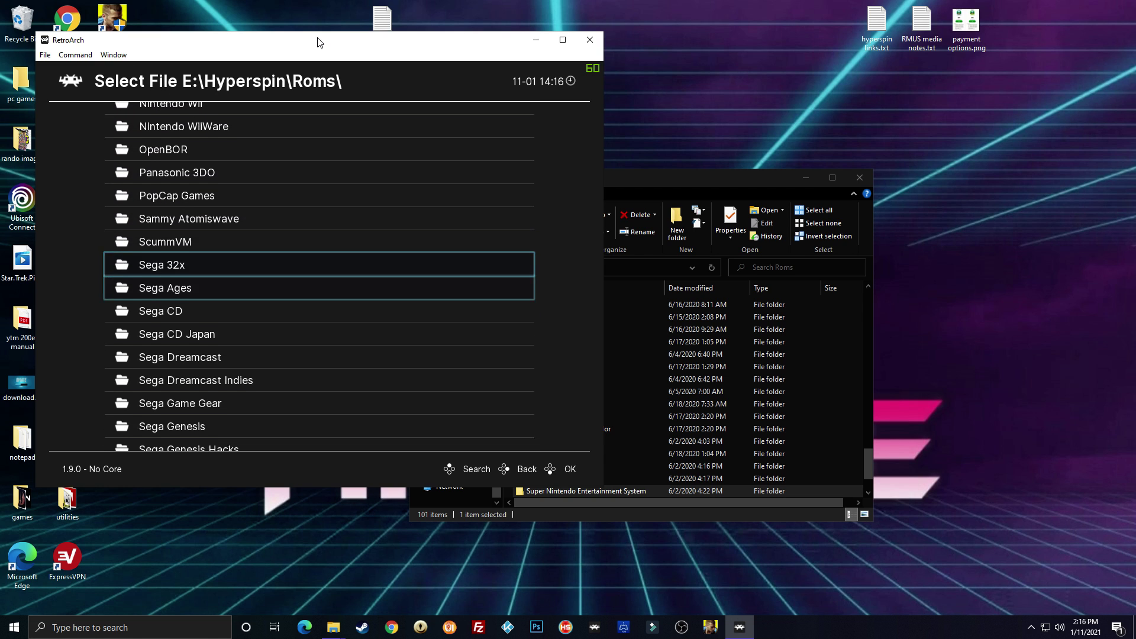
key(Down)
key(Down)
key(Down)
key(Down)
key(Down)
key(Down)
key(Down)
key(Down)
key(Down)
key(Down)
key(Down)
key(Down)
key(Down)
key(Down)
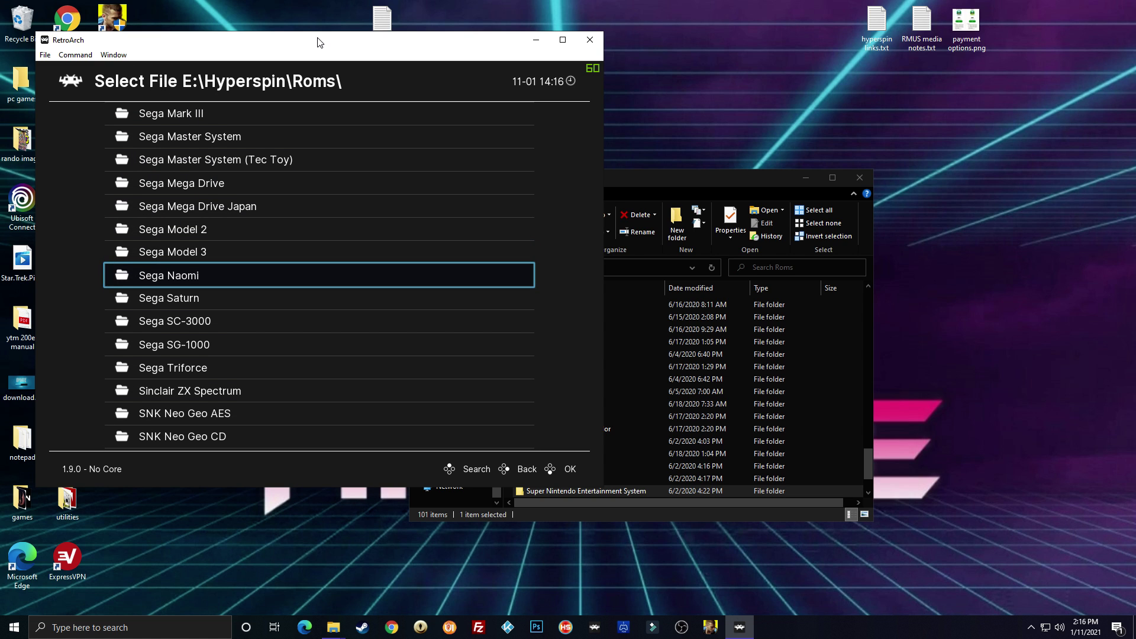
key(Down)
key(Down)
key(Down)
key(Down)
key(Down)
key(Down)
key(Down)
key(Down)
key(Down)
key(Down)
key(Down)
key(Down)
key(Down)
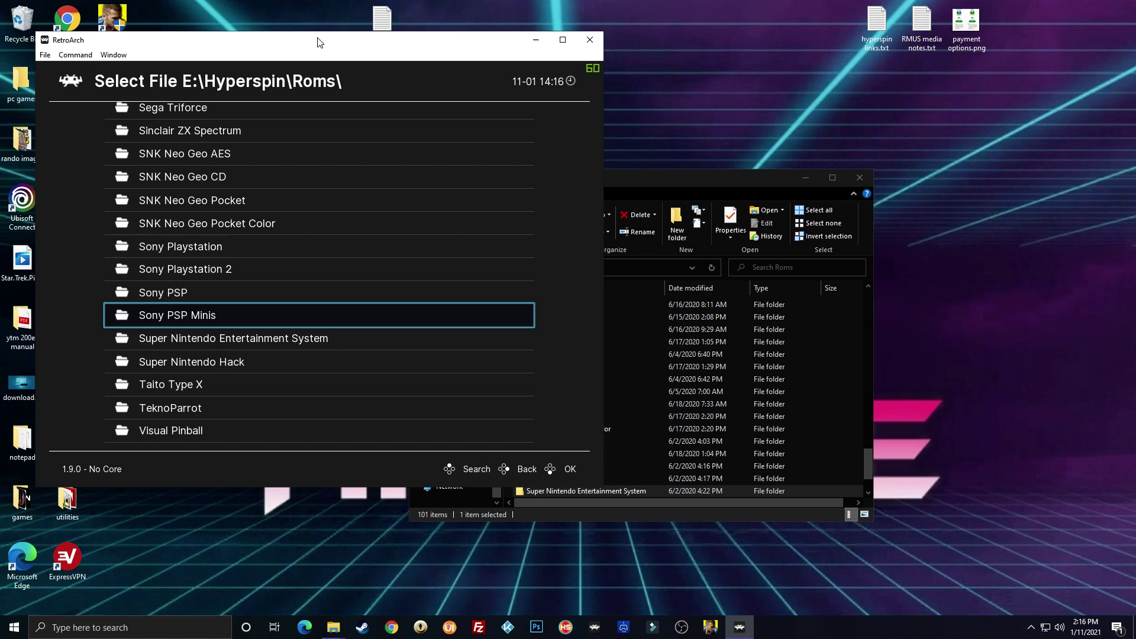
key(Return)
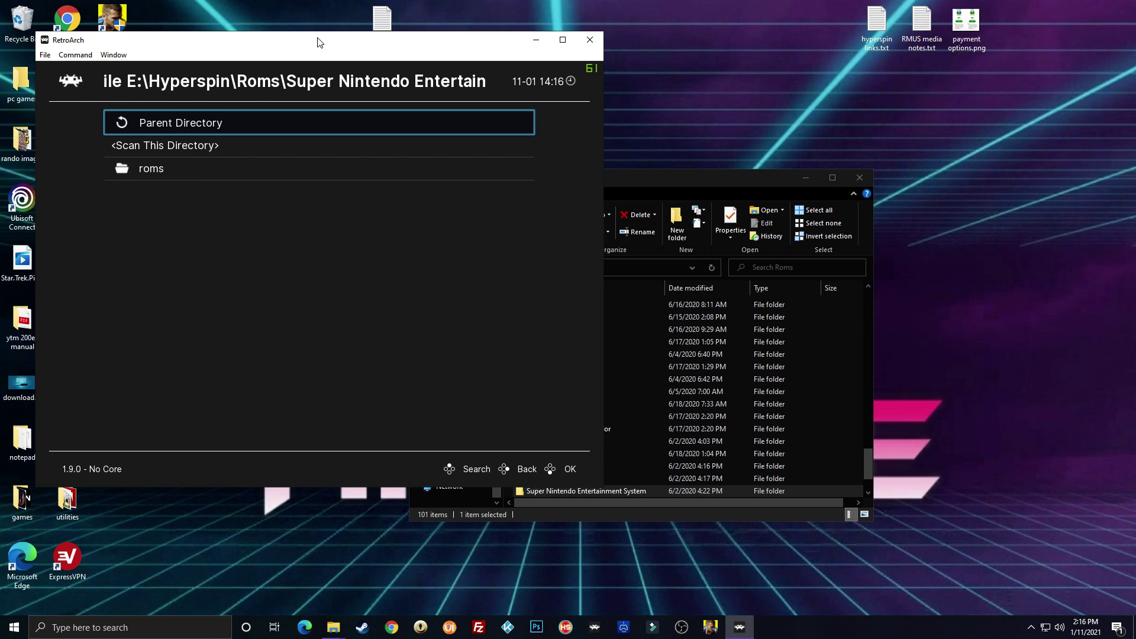
key(Down)
key(Down)
key(Return)
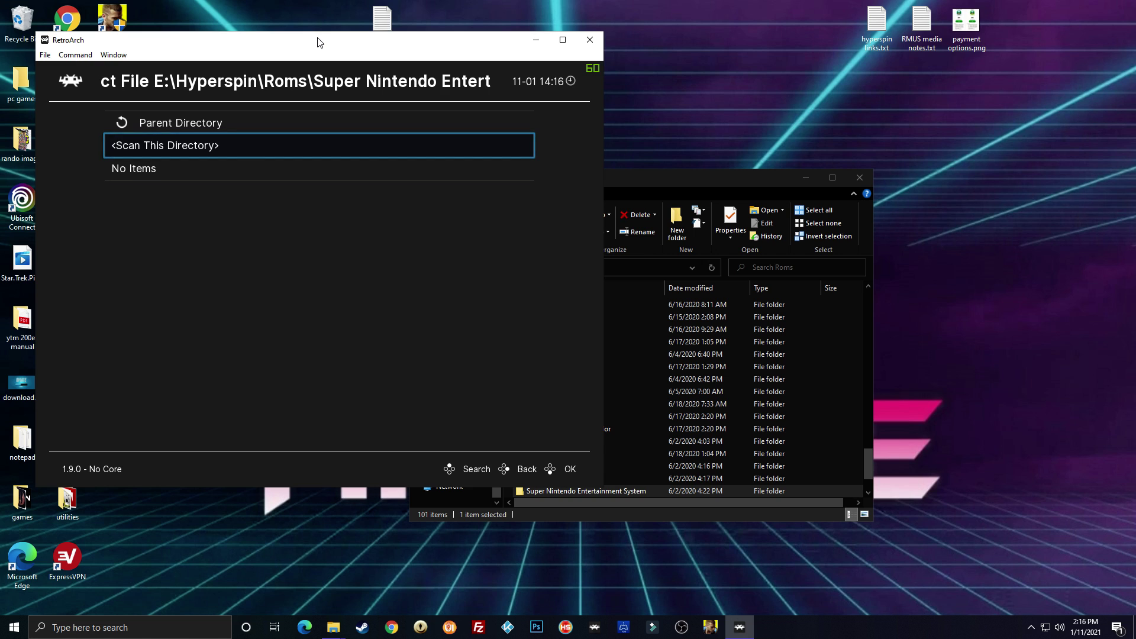
key(Return)
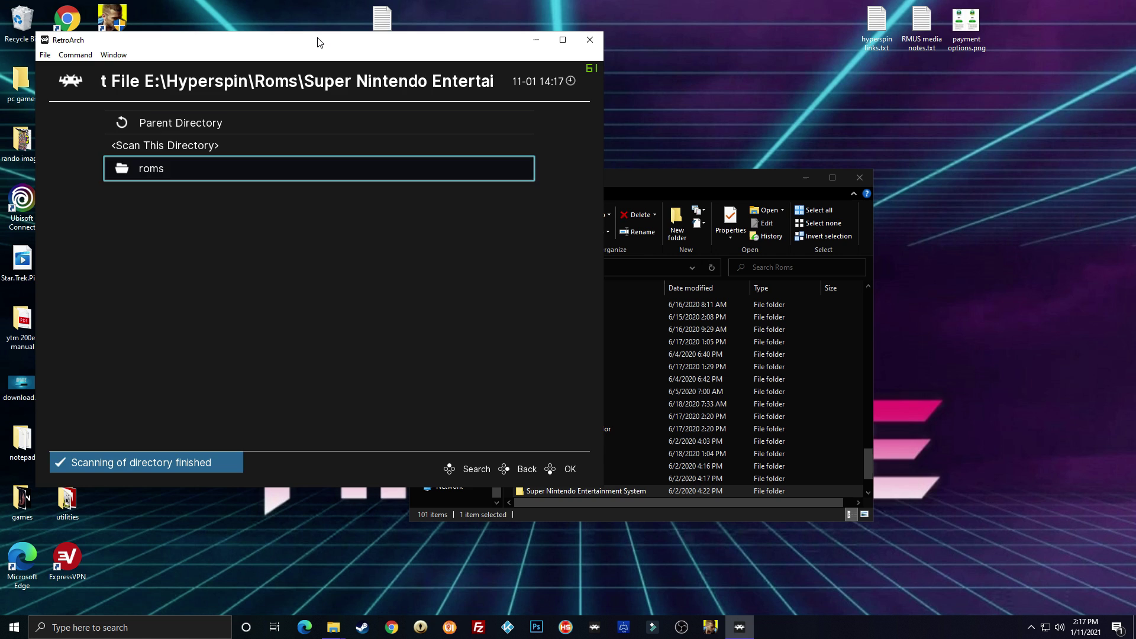
Step: Leave the file browser and select the Super Nintendo Entertainment System playlist in the sidebar
key(BackSpace)
key(Return)
key(BackSpace)
key(BackSpace)
key(BackSpace)
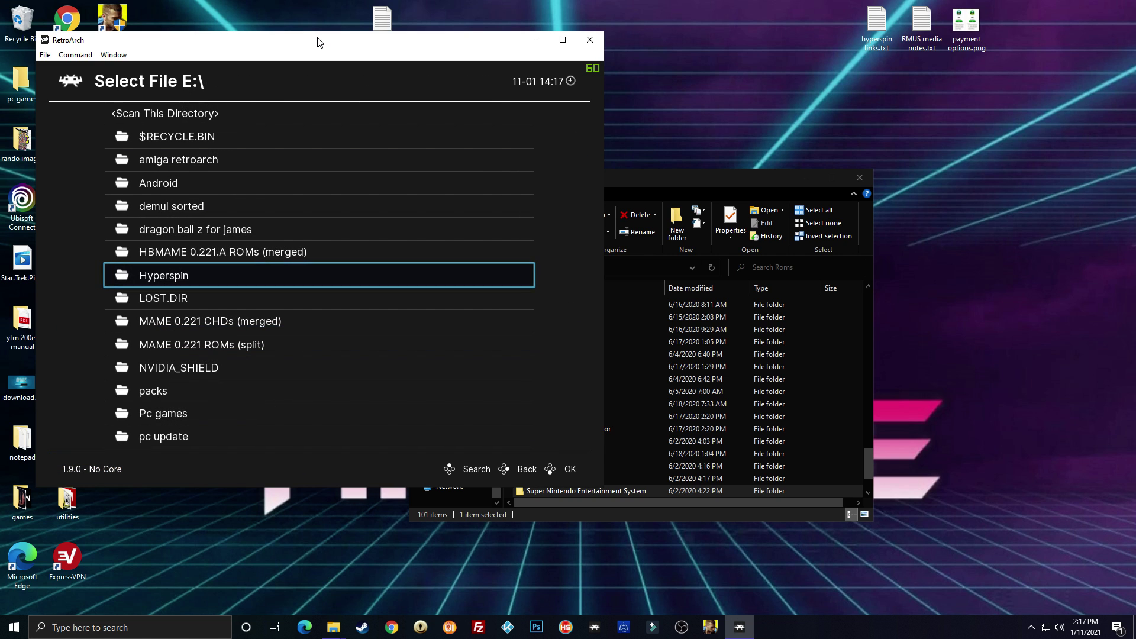
key(BackSpace)
key(BackSpace)
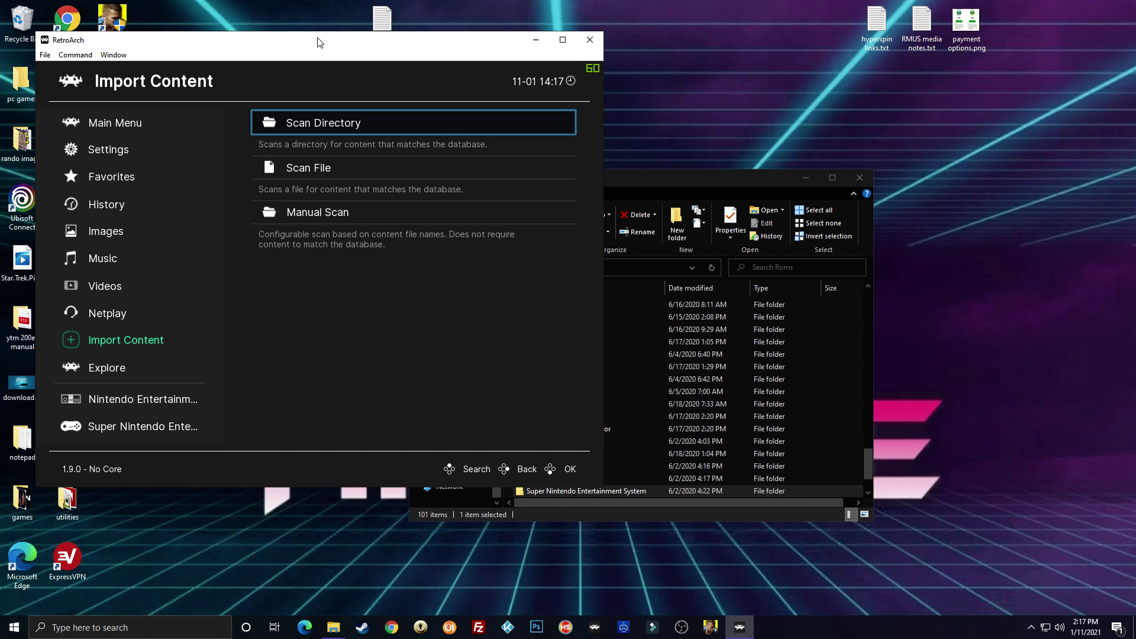
key(Left)
key(Down)
key(Down)
key(Down)
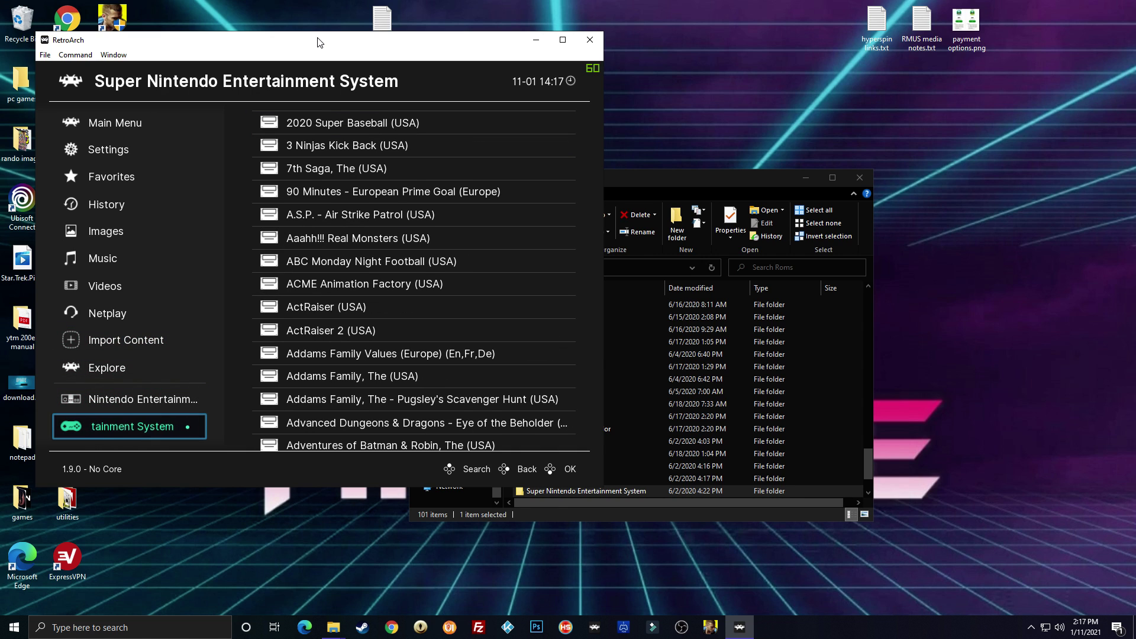
Step: Browse the playlist's games and box art, ending on 2020 Super Baseball
key(Right)
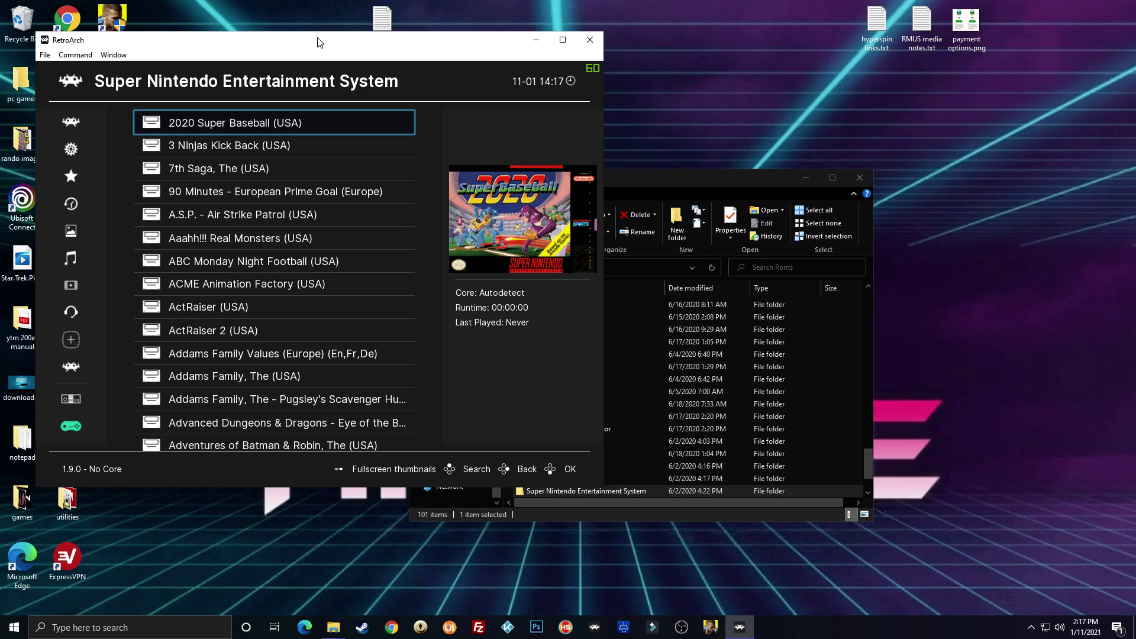
key(Down)
key(Down)
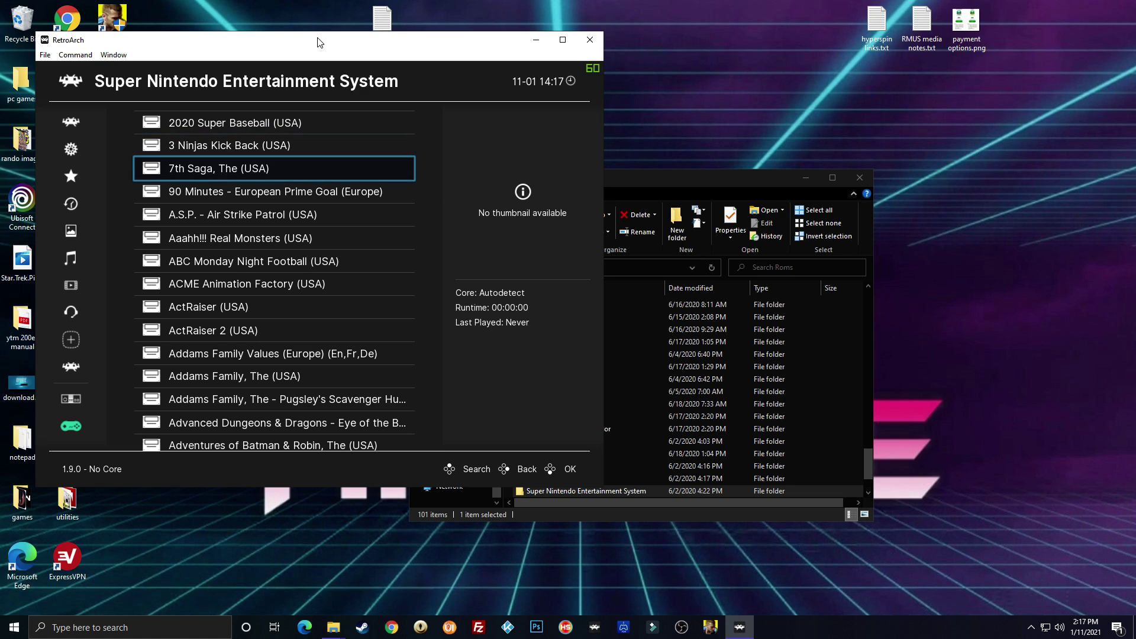
key(Up)
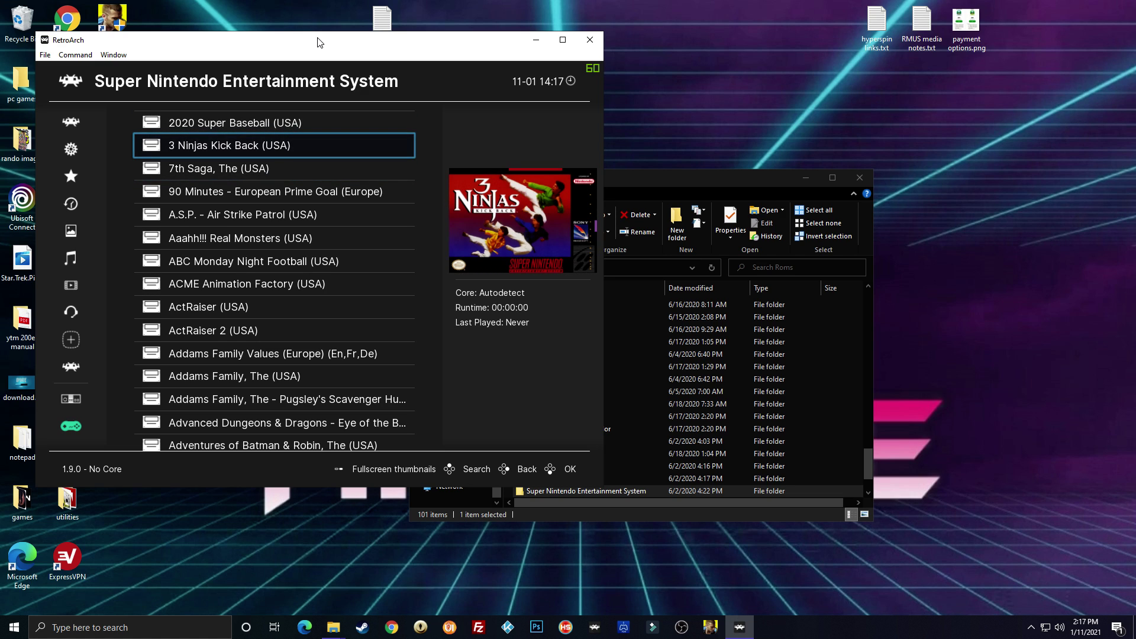
key(Down)
key(Down)
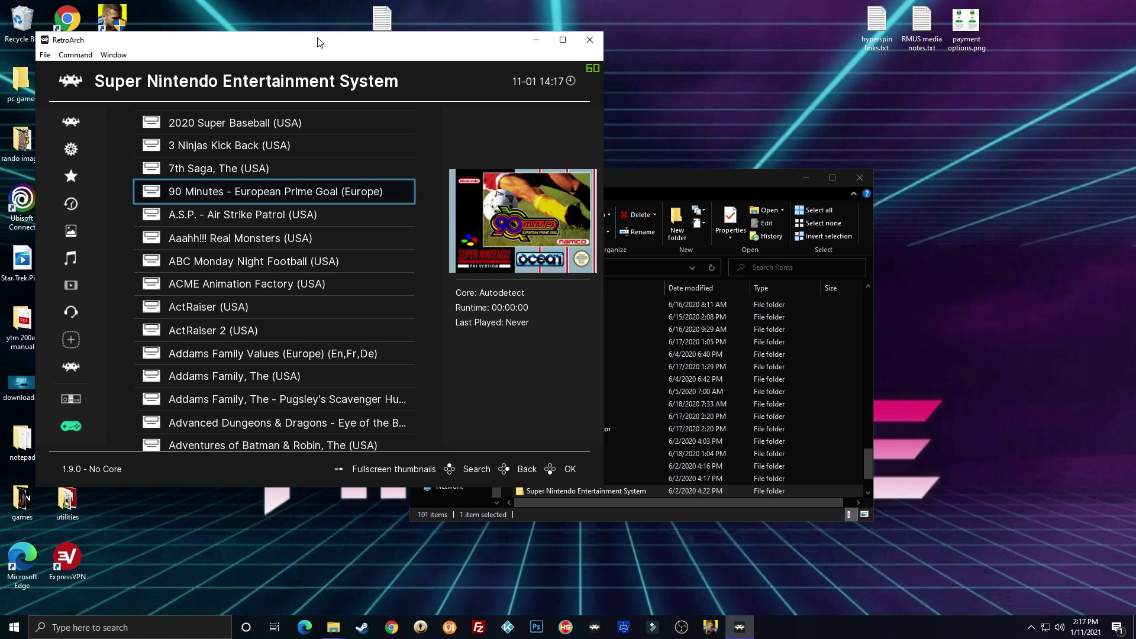
key(Down)
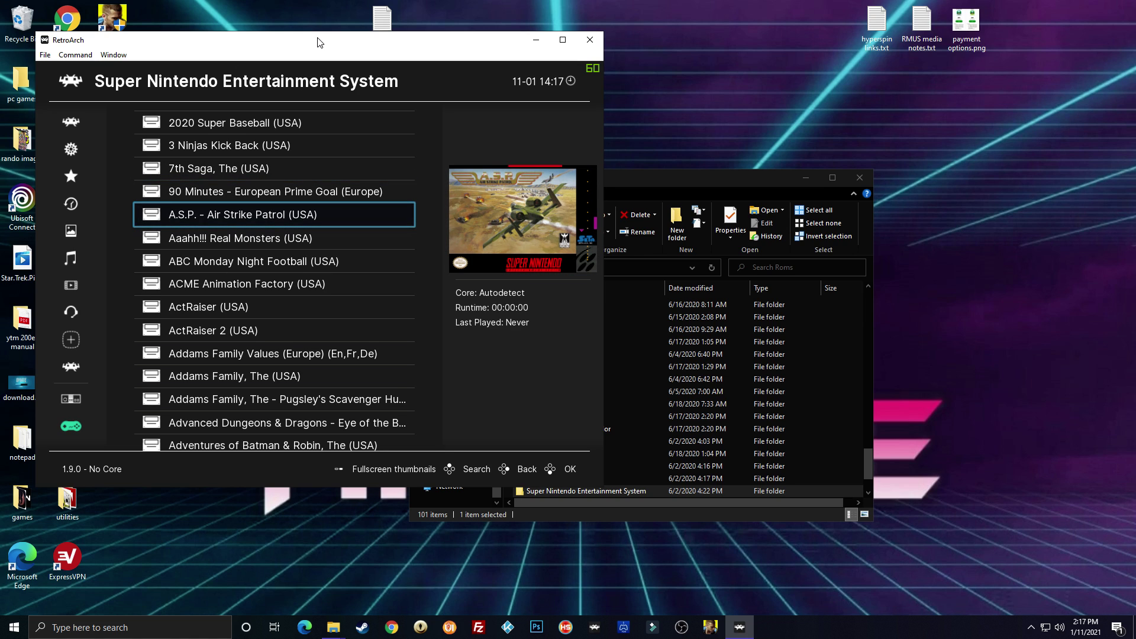
key(Down)
key(Down)
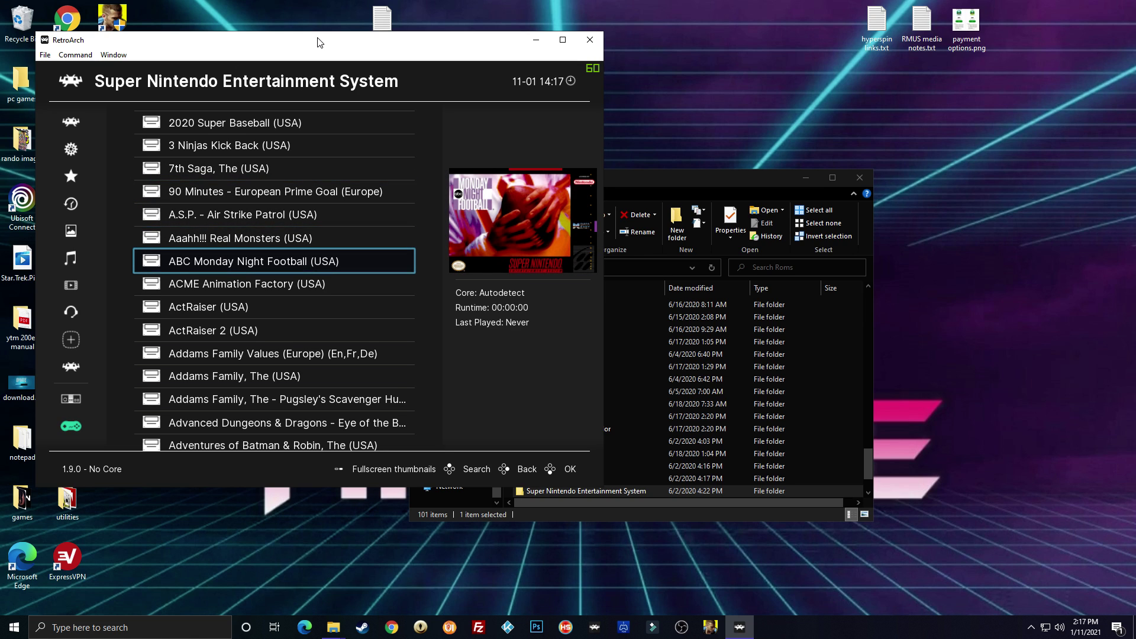
key(Down)
key(Up)
key(Up)
key(Up)
key(Up)
key(Up)
key(Up)
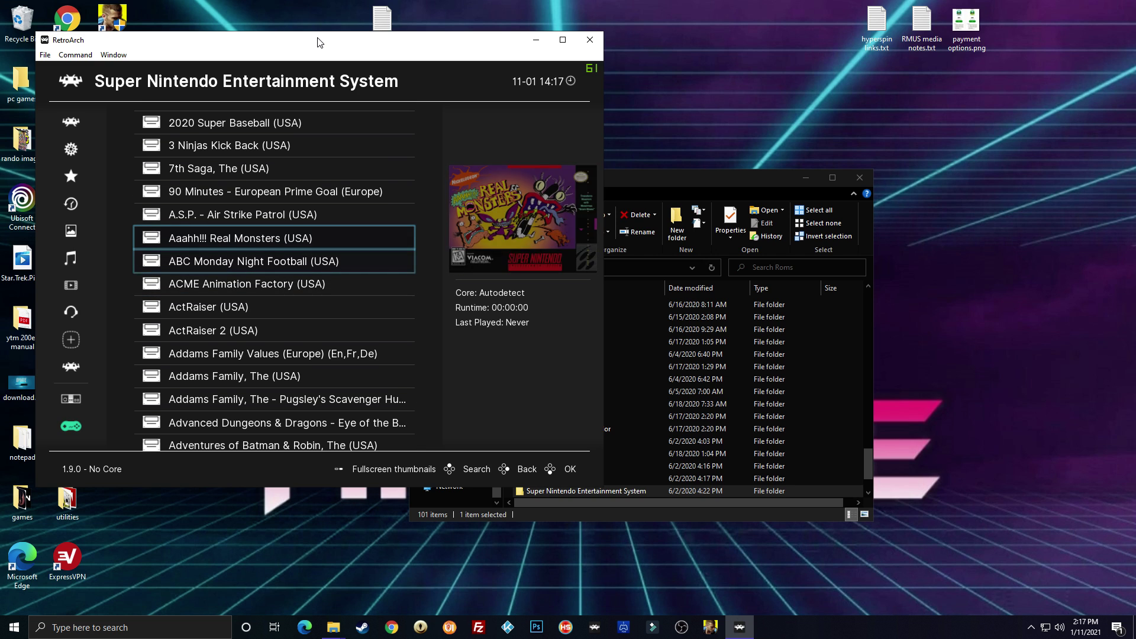
key(Up)
key(Down)
key(Down)
key(Down)
key(Down)
key(Down)
key(Down)
key(Down)
key(Down)
key(Down)
key(Down)
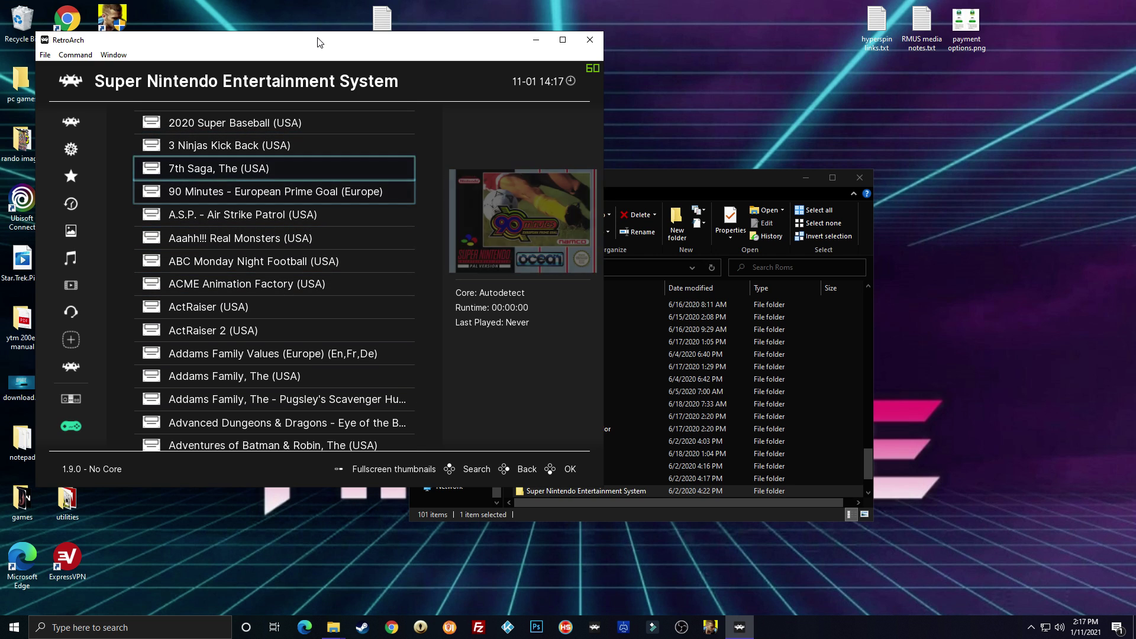
key(Down)
key(Down)
key(Down)
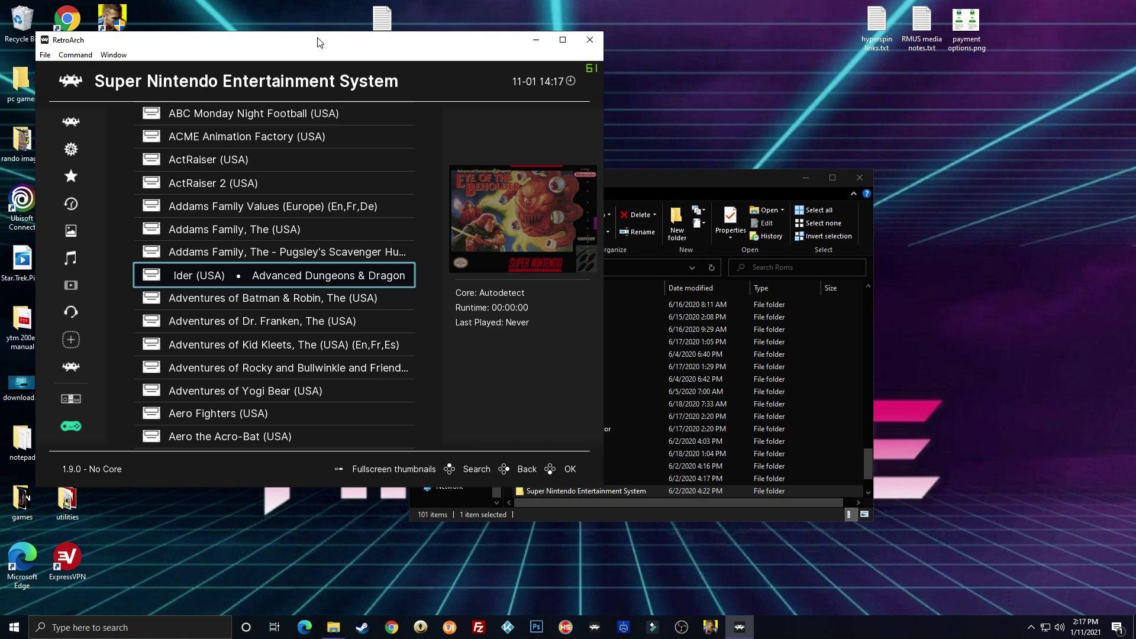
key(Up)
key(Up)
key(Up)
key(Up)
key(Up)
key(Up)
key(Up)
key(Up)
key(Up)
key(Up)
key(Up)
key(Up)
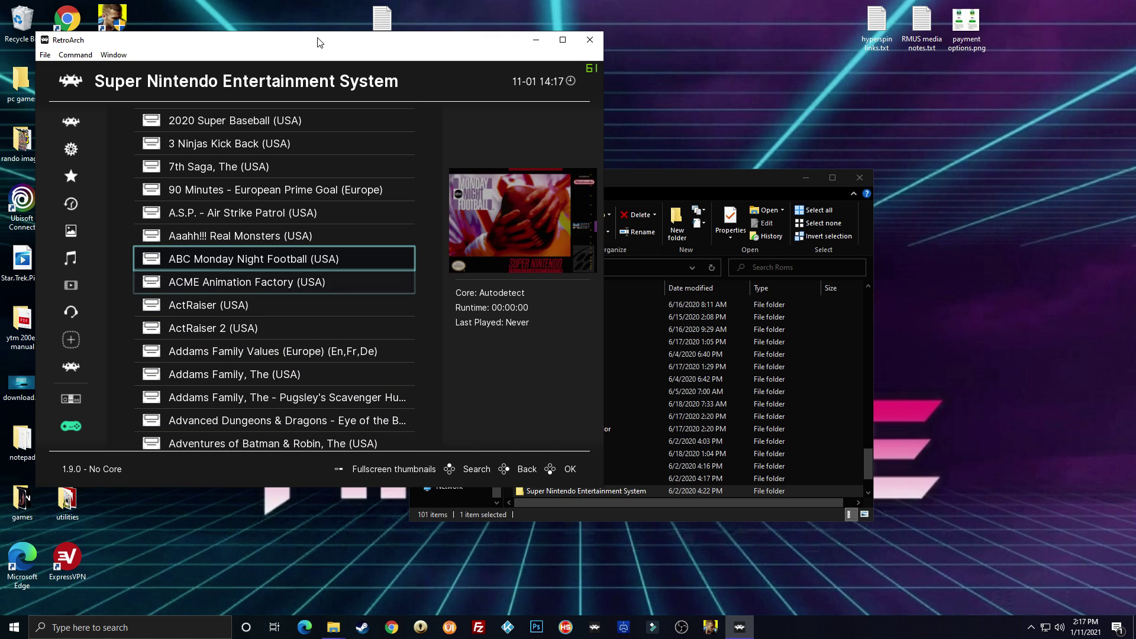
key(Up)
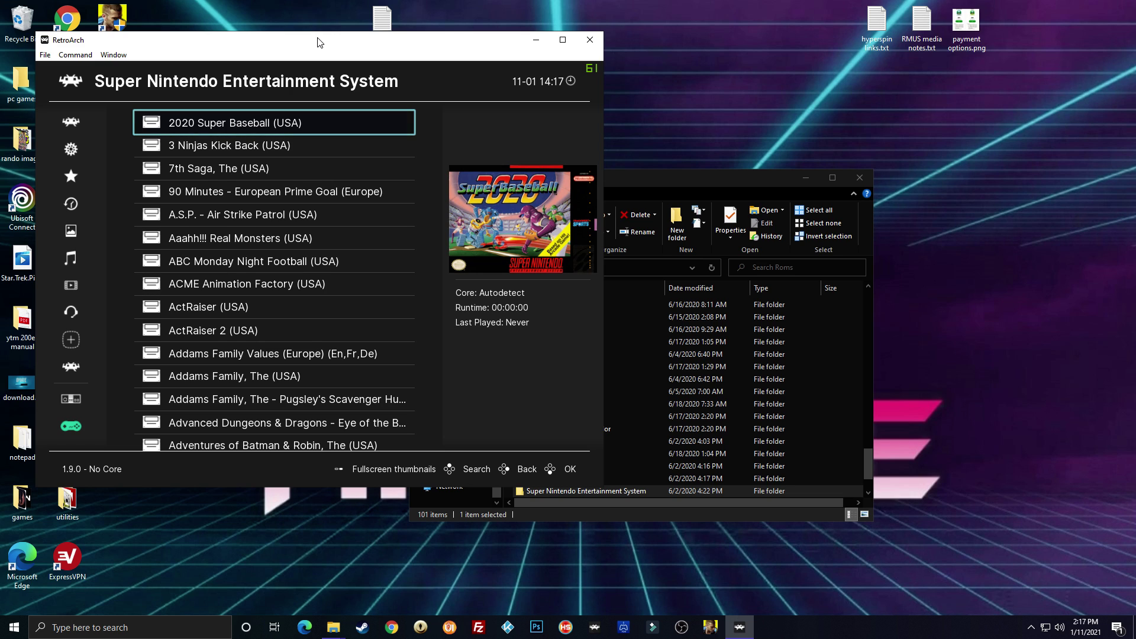
Step: Associate 2020 Super Baseball with the Nintendo - SNES / SFC (Snes9x) core and run it
key(Return)
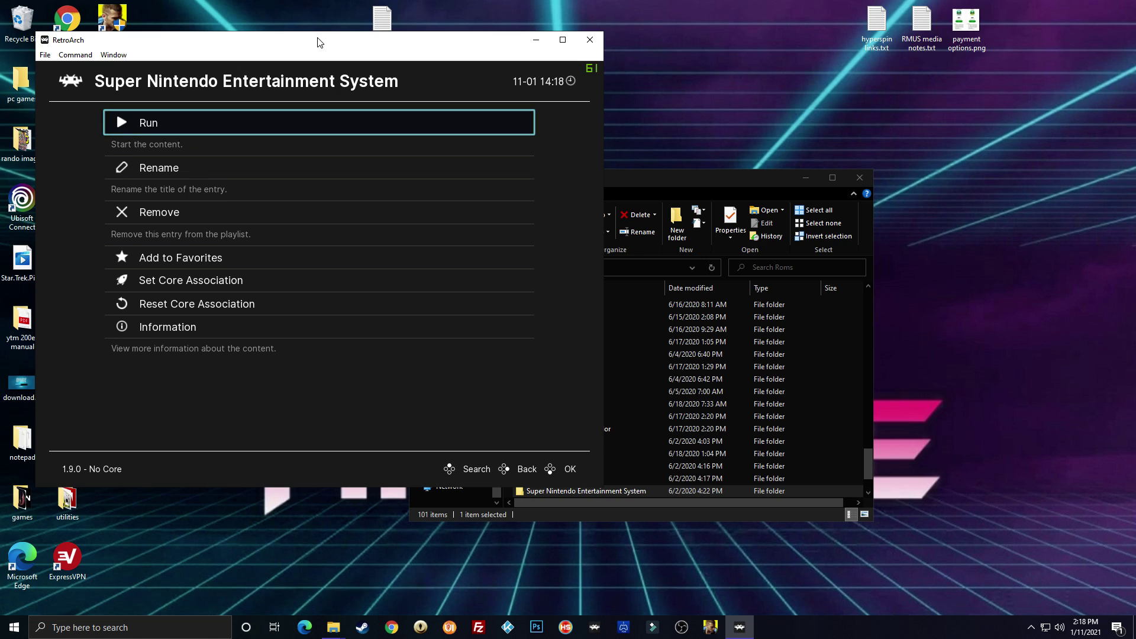
key(Down)
key(Down)
key(Down)
key(Down)
key(Return)
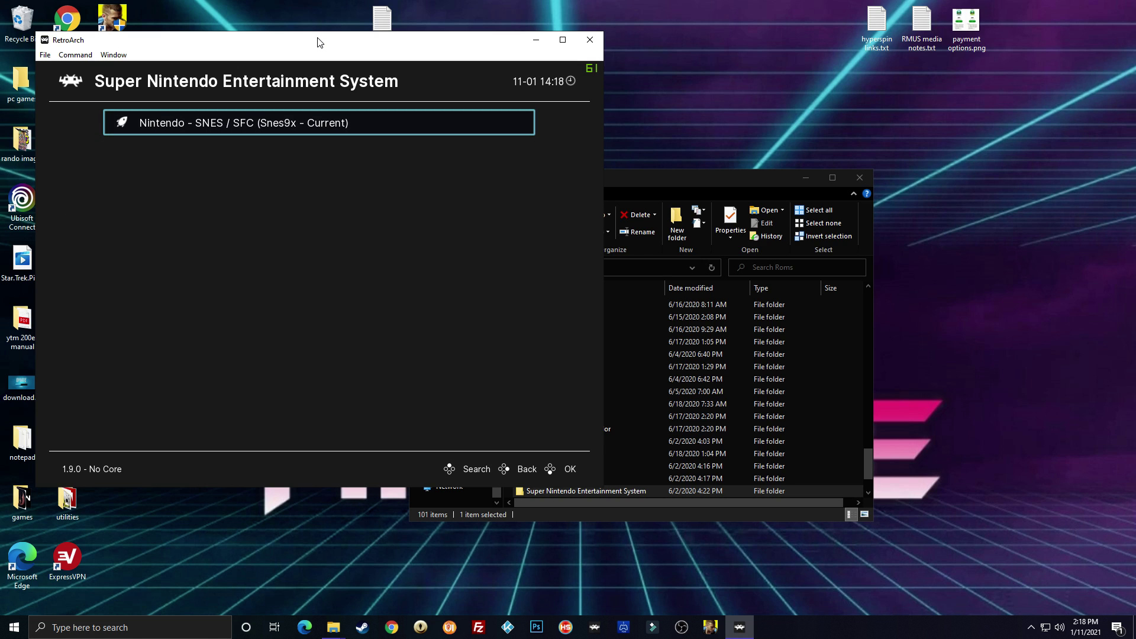
key(Return)
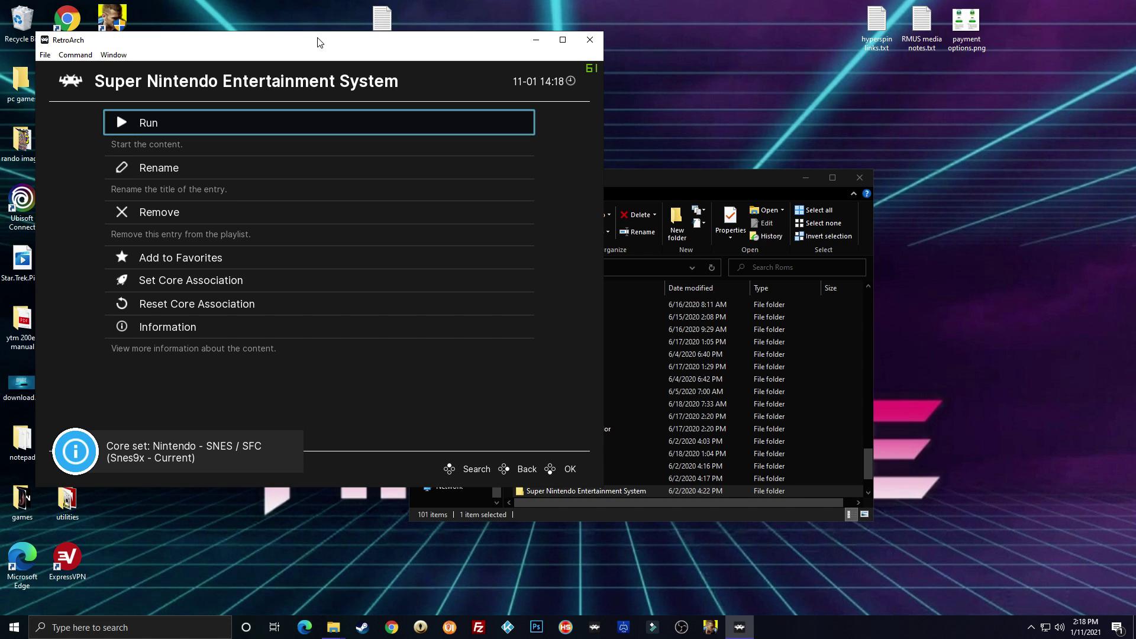
key(Down)
key(Down)
key(Down)
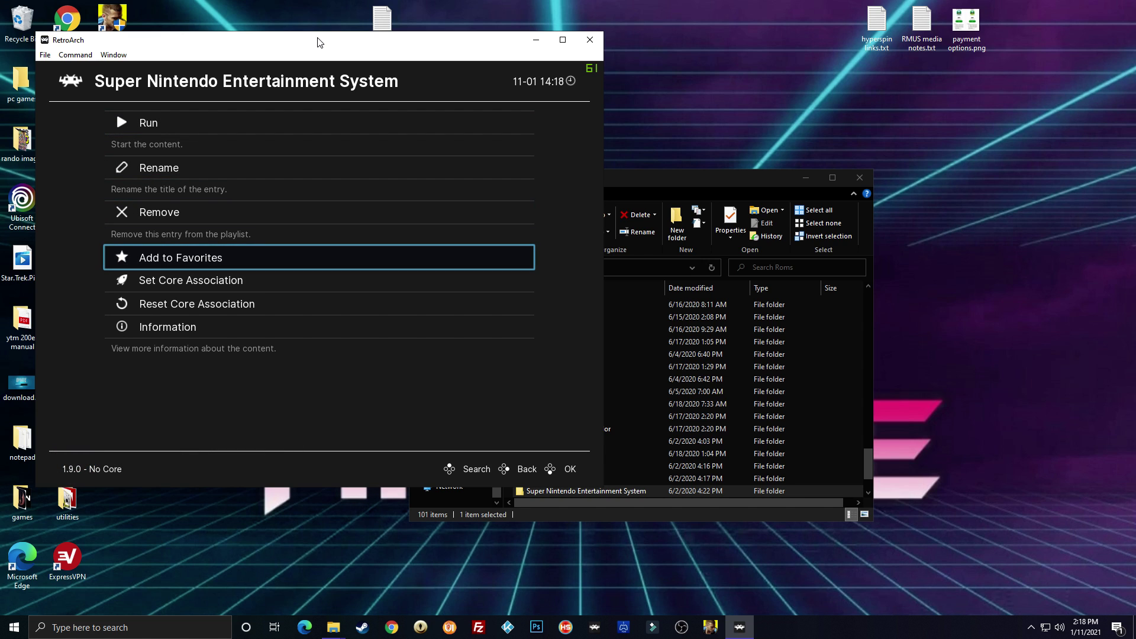
key(Up)
key(Up)
key(Up)
key(Return)
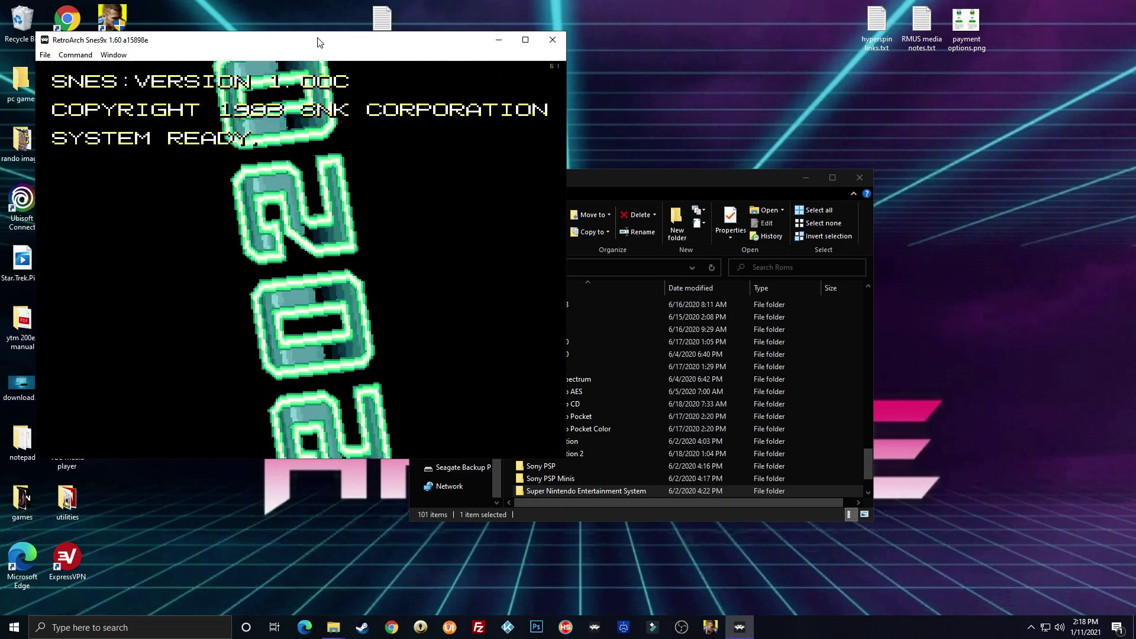
Step: Quit RetroArch with Esc twice and scroll the Roms folder in File Explorer
key(Escape)
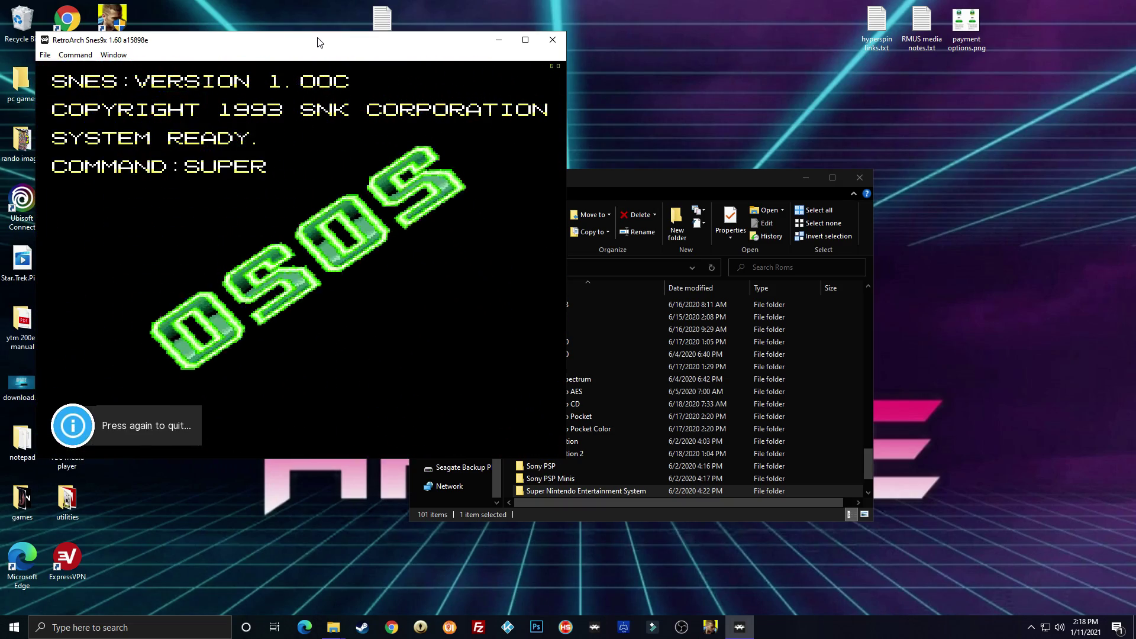
key(Escape)
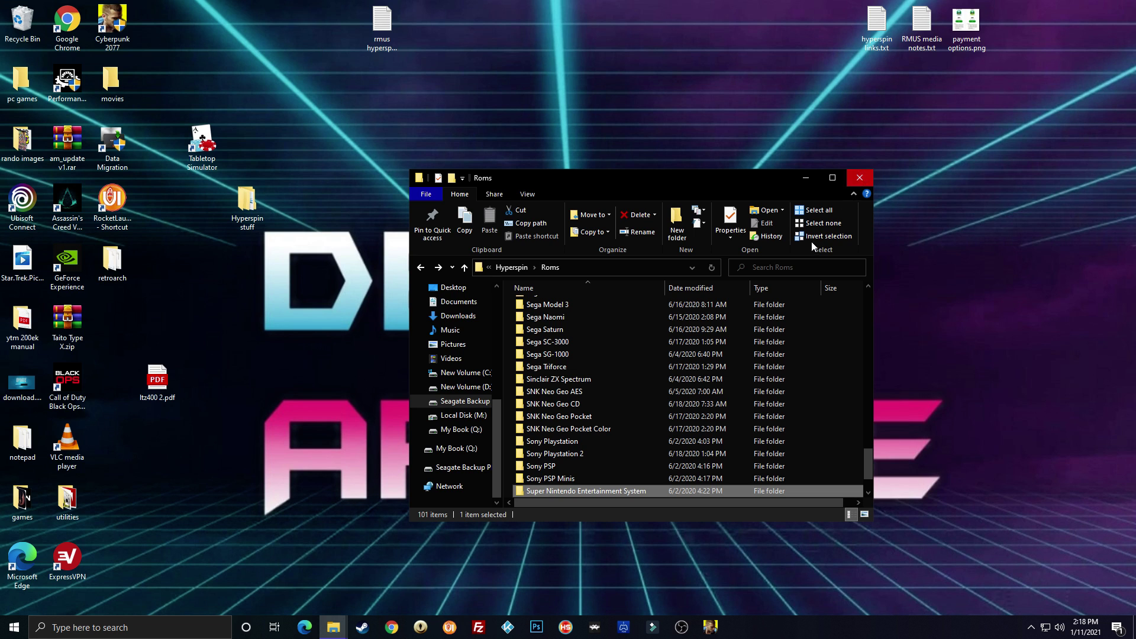
scroll(666, 319, up, 8)
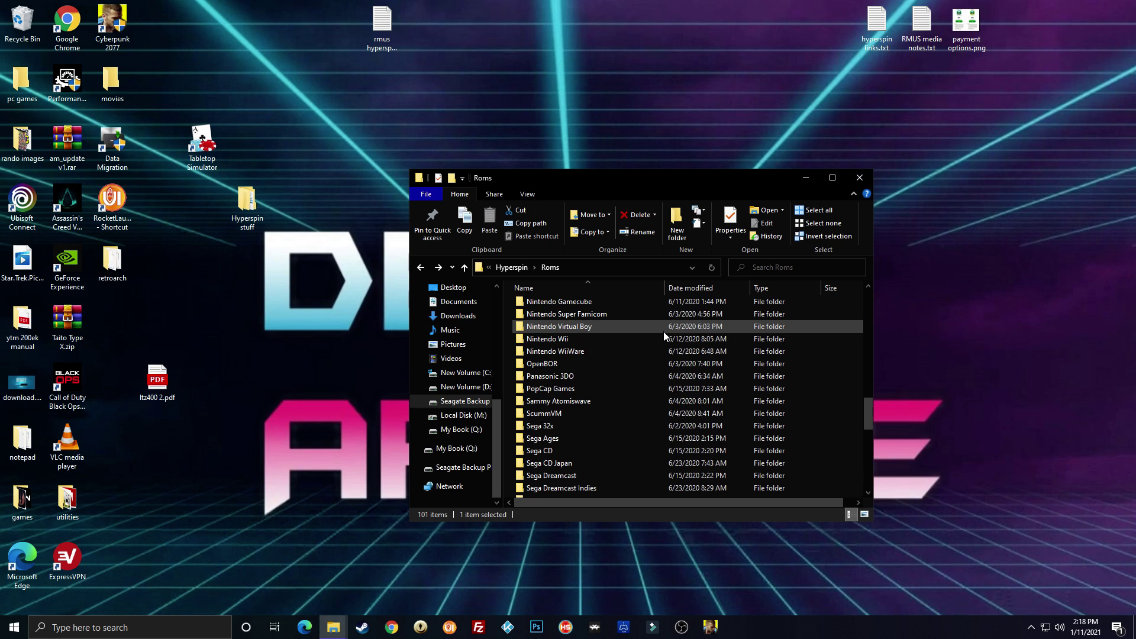